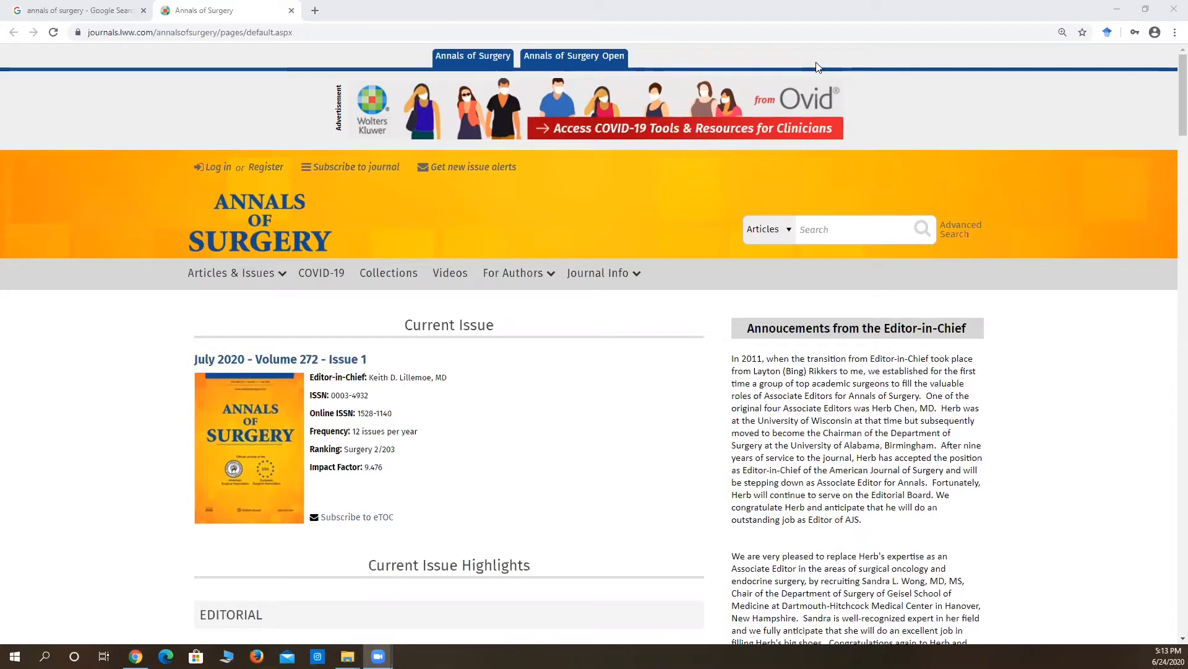
# Open the journal's Information for Authors page in a new tab and switch to it
pyautogui.click(81, 10)
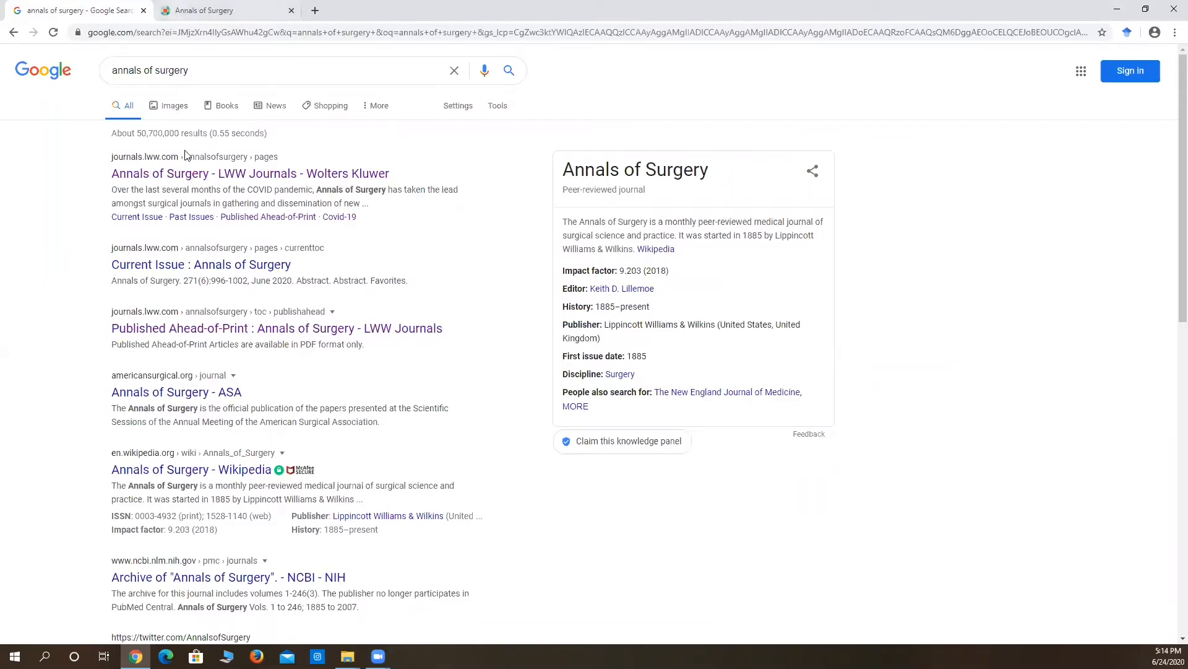
pyautogui.hotkey('ctrl', 'Tab')
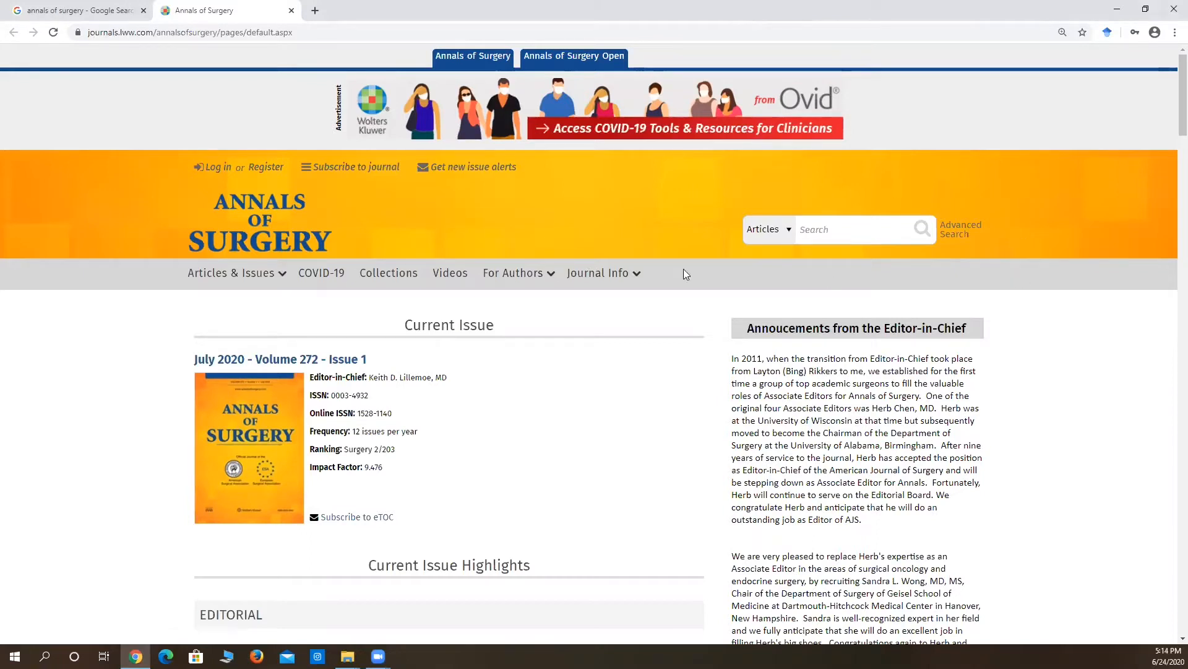
pyautogui.click(515, 281)
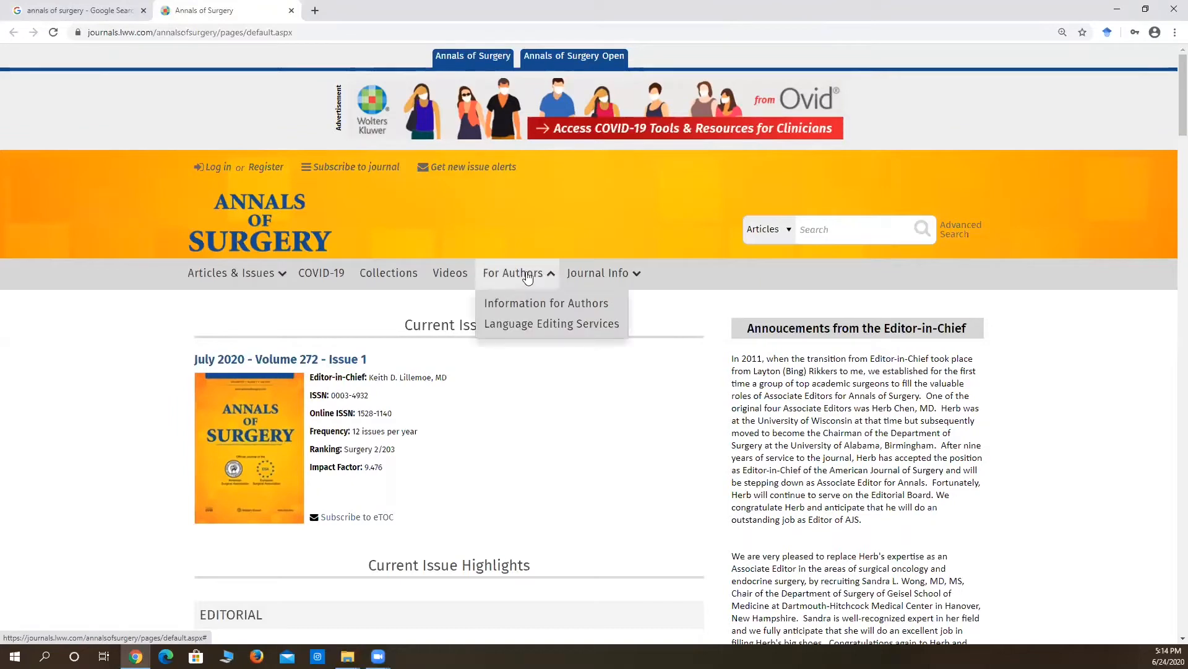
pyautogui.rightClick(530, 316)
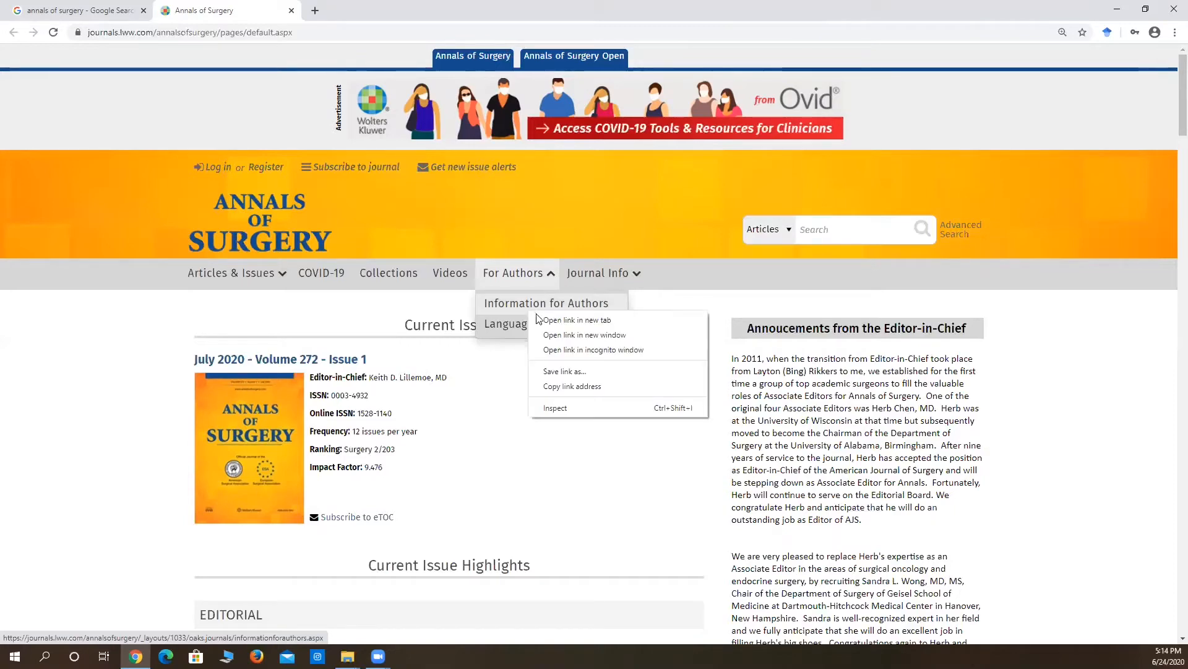
pyautogui.click(551, 323)
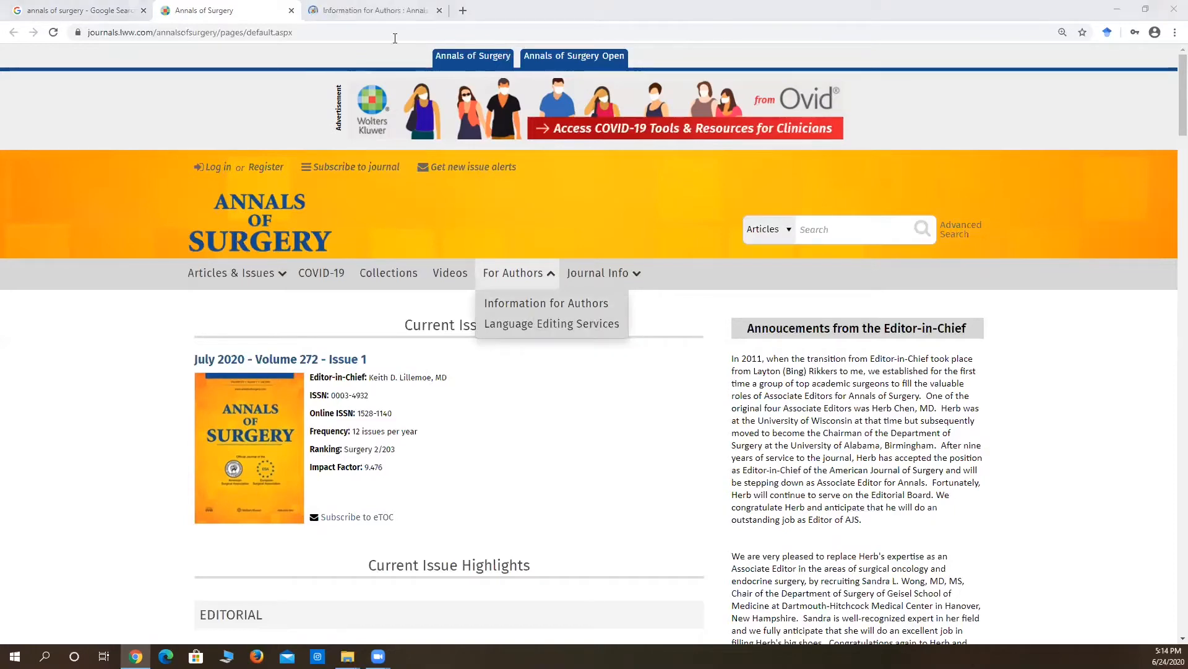
pyautogui.click(351, 17)
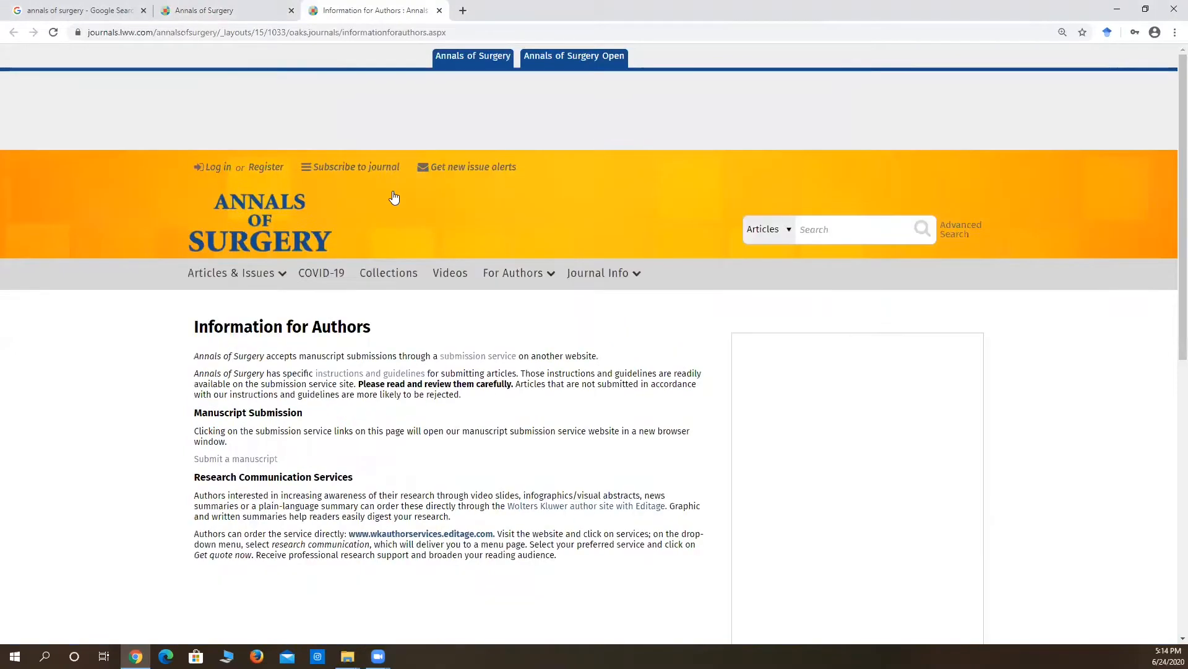
# Open the instructions and guidelines for submitting articles in a new tab and switch to it
pyautogui.scroll(-2, 392, 196)
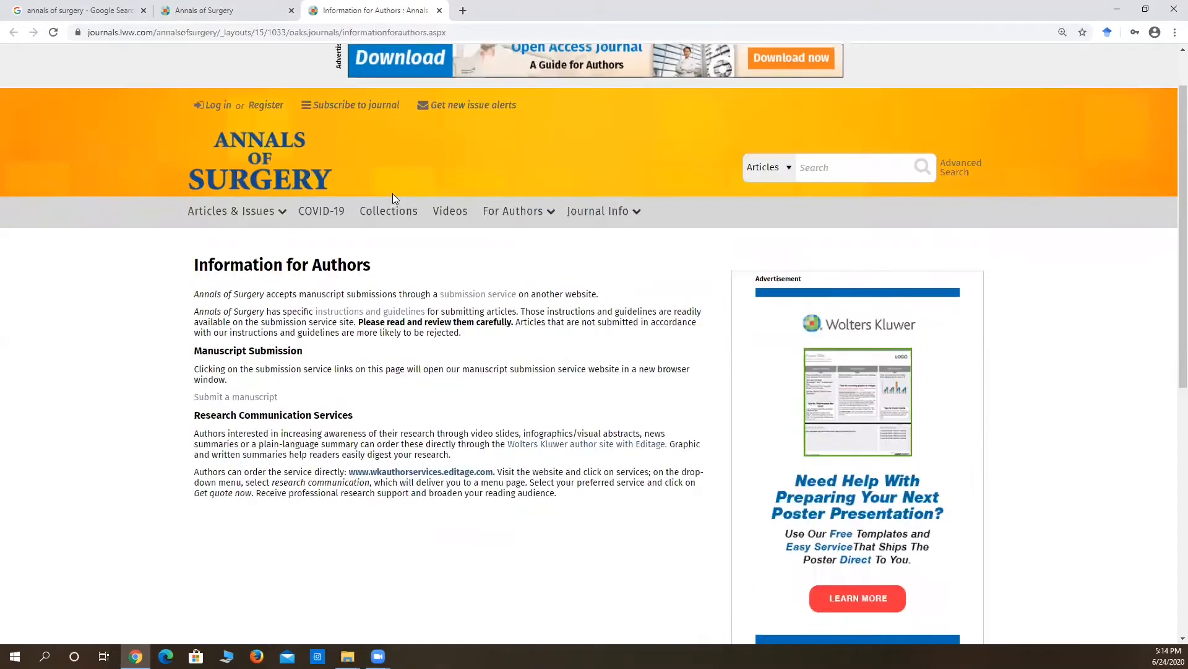
pyautogui.rightClick(380, 316)
pyautogui.click(396, 324)
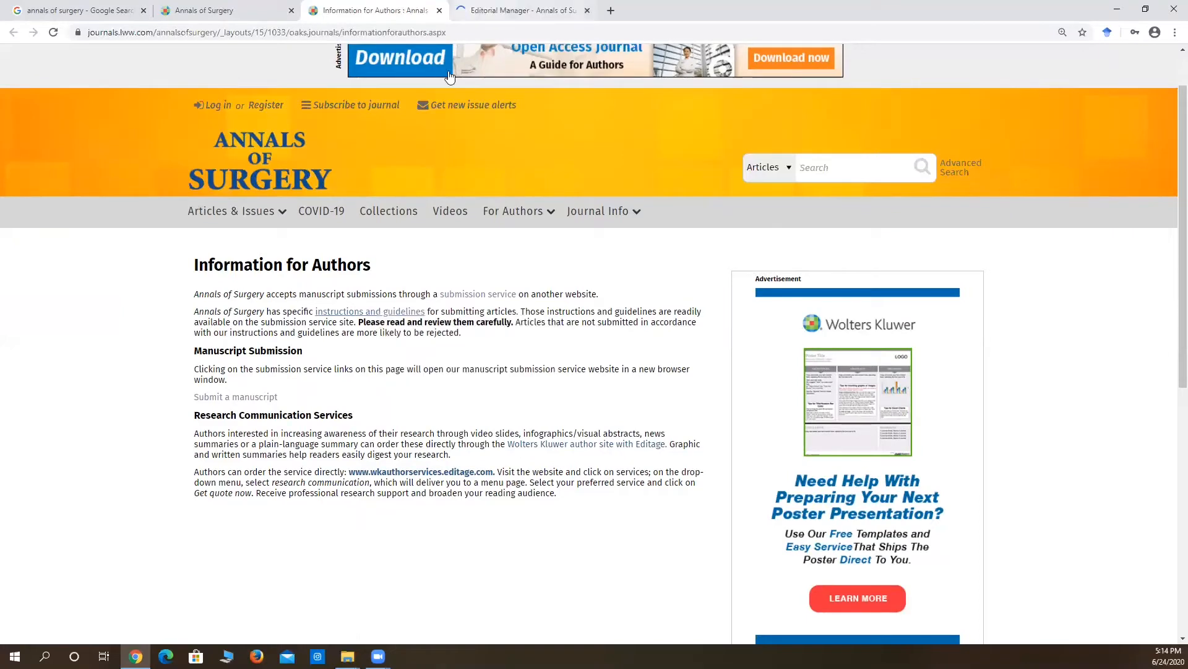
pyautogui.click(489, 10)
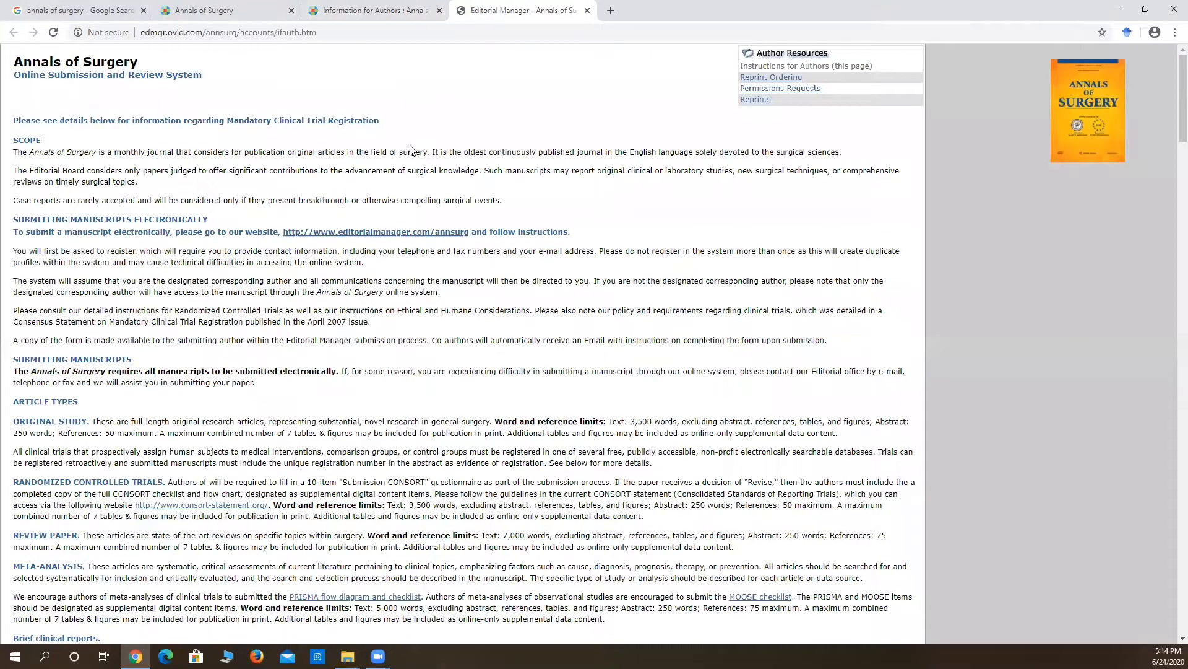
# Examine the Original Study requirements, highlighting the limits for text, abstract, references, and tables and figures
pyautogui.scroll(-1, 115, 223)
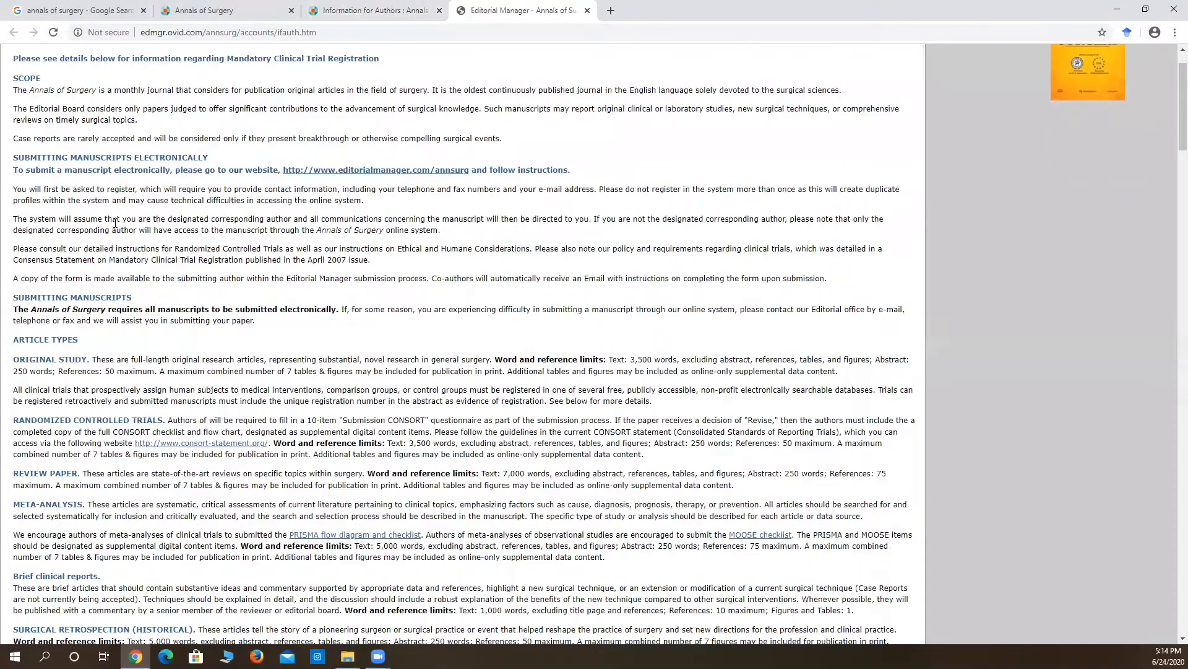
pyautogui.scroll(-1, 115, 223)
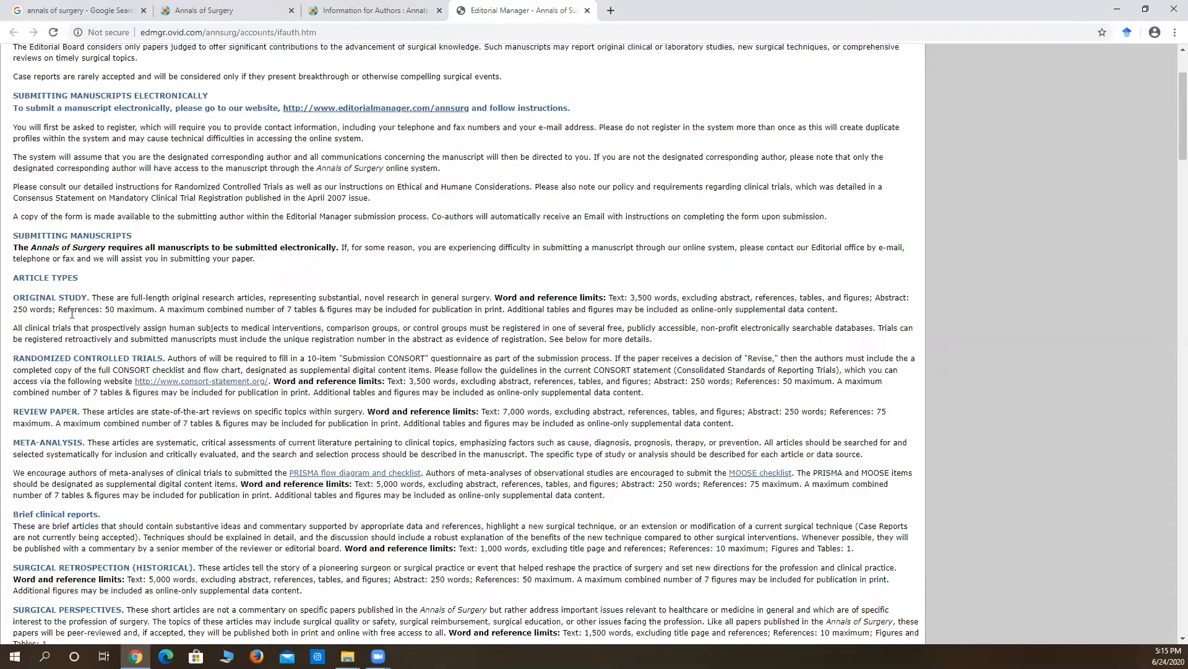
pyautogui.moveTo(611, 298); pyautogui.dragTo(677, 295)
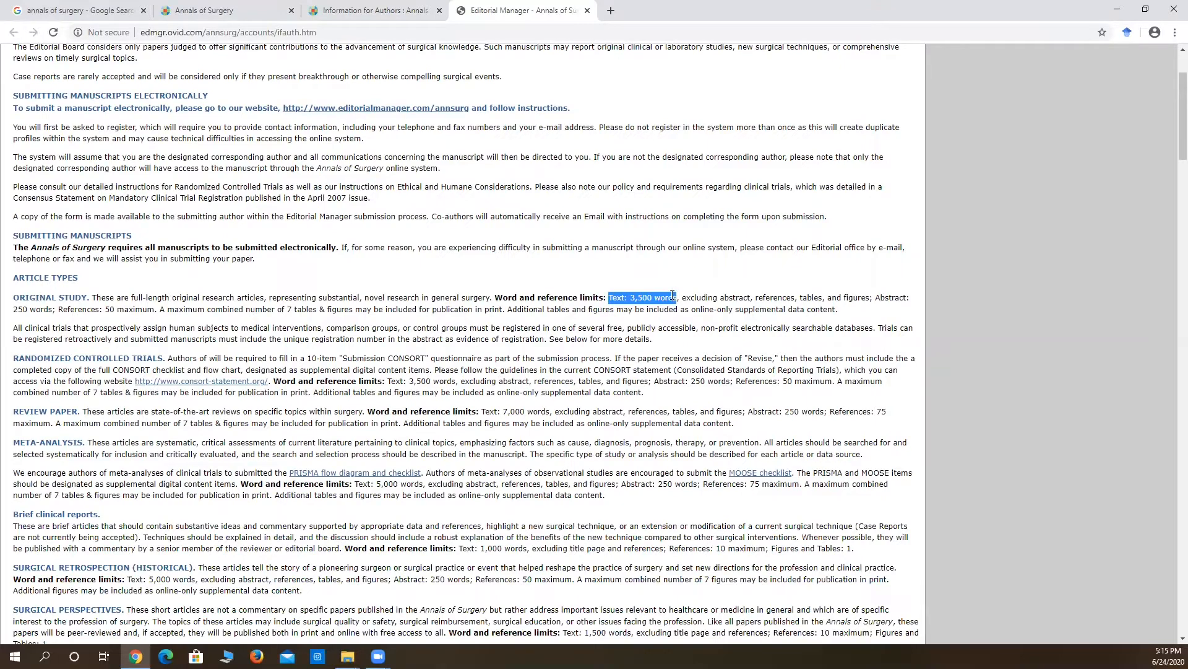
pyautogui.moveTo(14, 309); pyautogui.dragTo(56, 309)
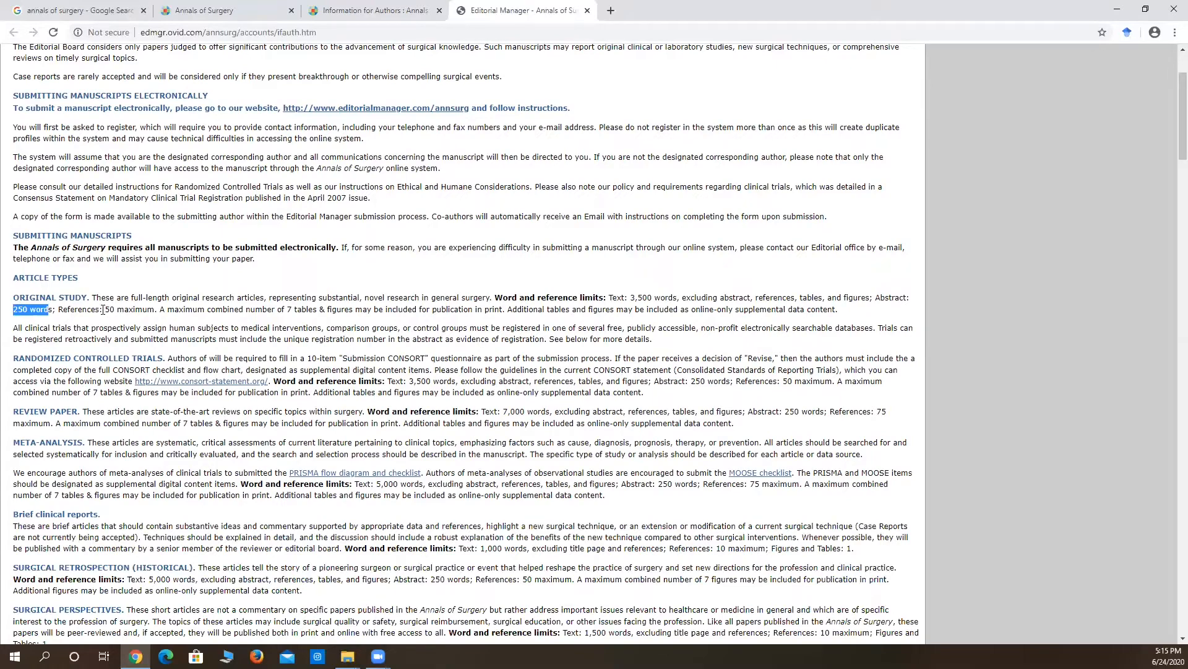
pyautogui.moveTo(102, 309); pyautogui.dragTo(165, 314)
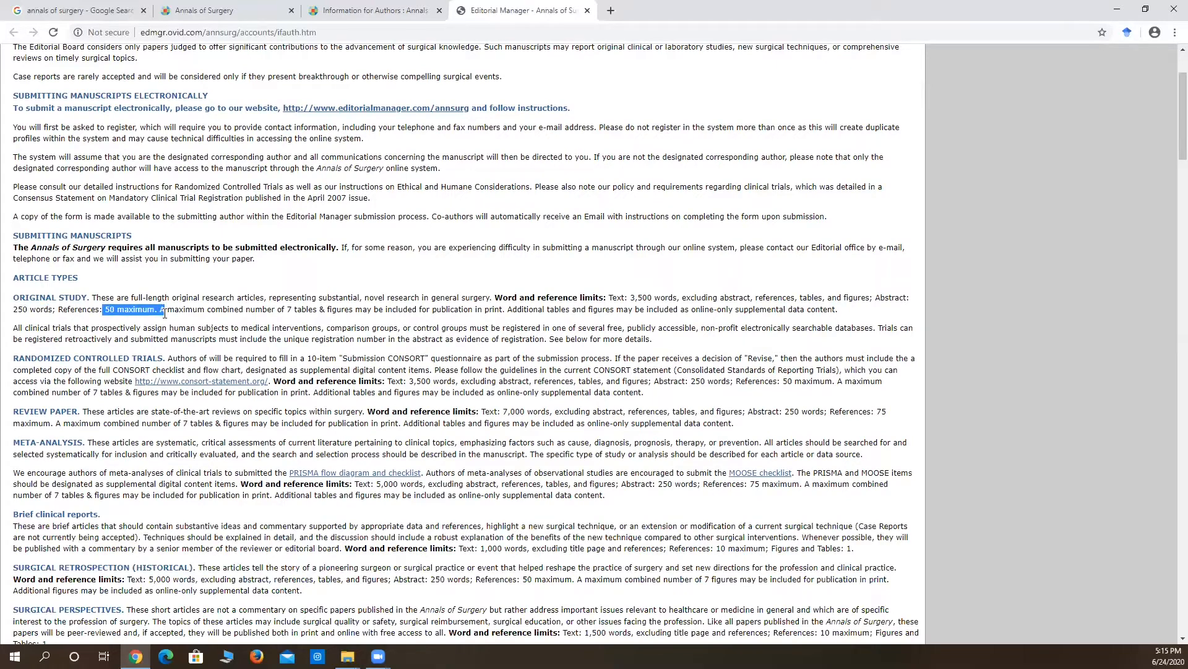
pyautogui.scroll(-2, 203, 287)
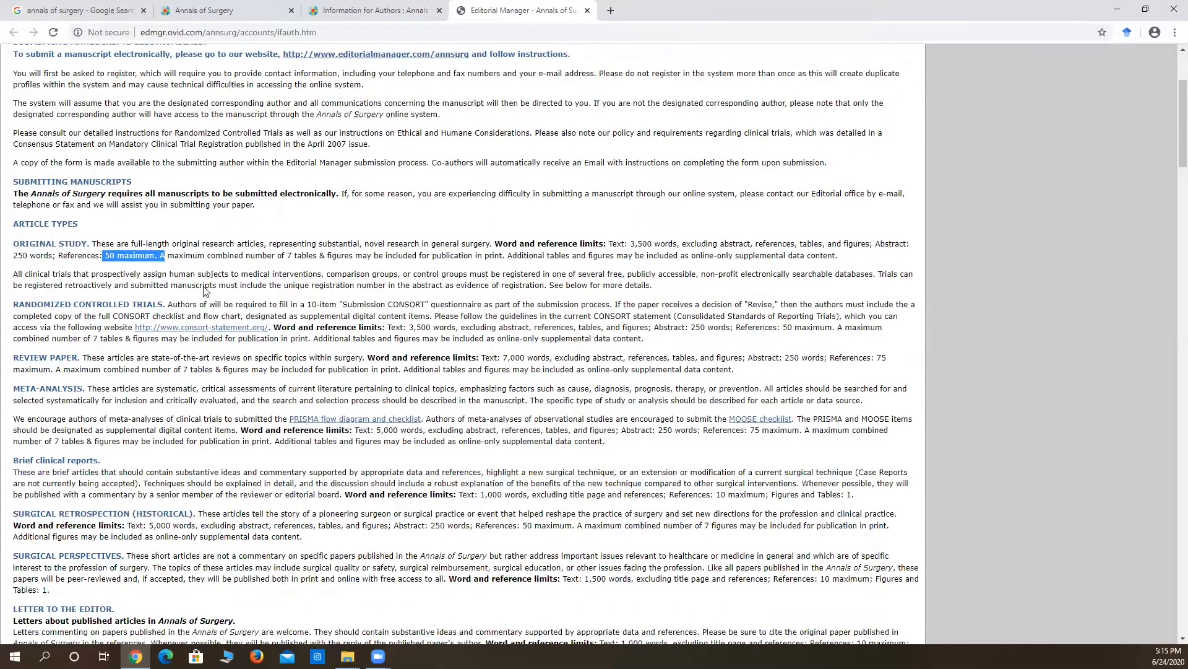
pyautogui.moveTo(266, 187); pyautogui.dragTo(344, 188)
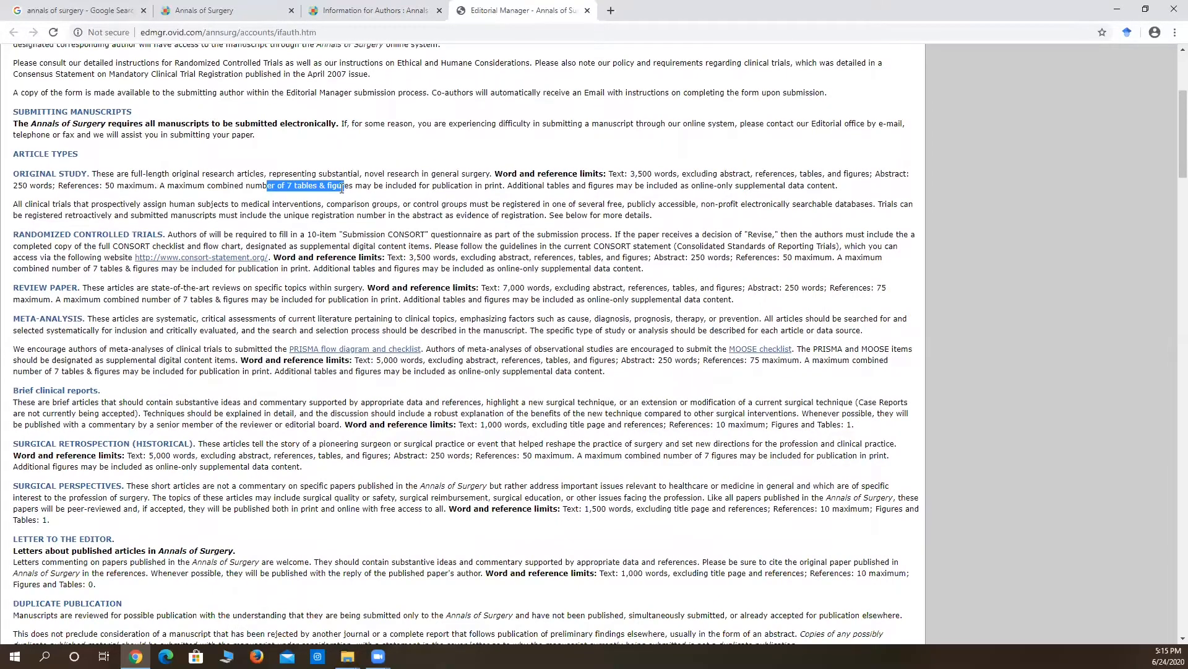
# Read through the remaining author instructions, covering manuscript components, references, tables, figures, submission requirements and after-acceptance policies
pyautogui.scroll(-15, 272, 187)
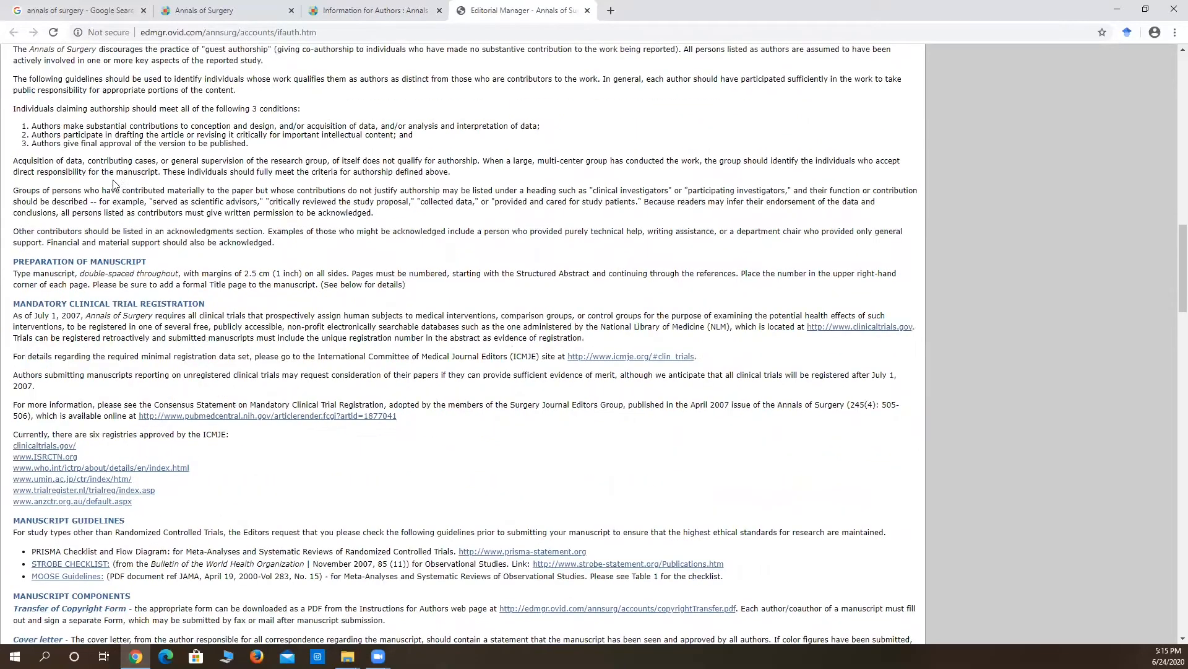
pyautogui.scroll(-5, 113, 184)
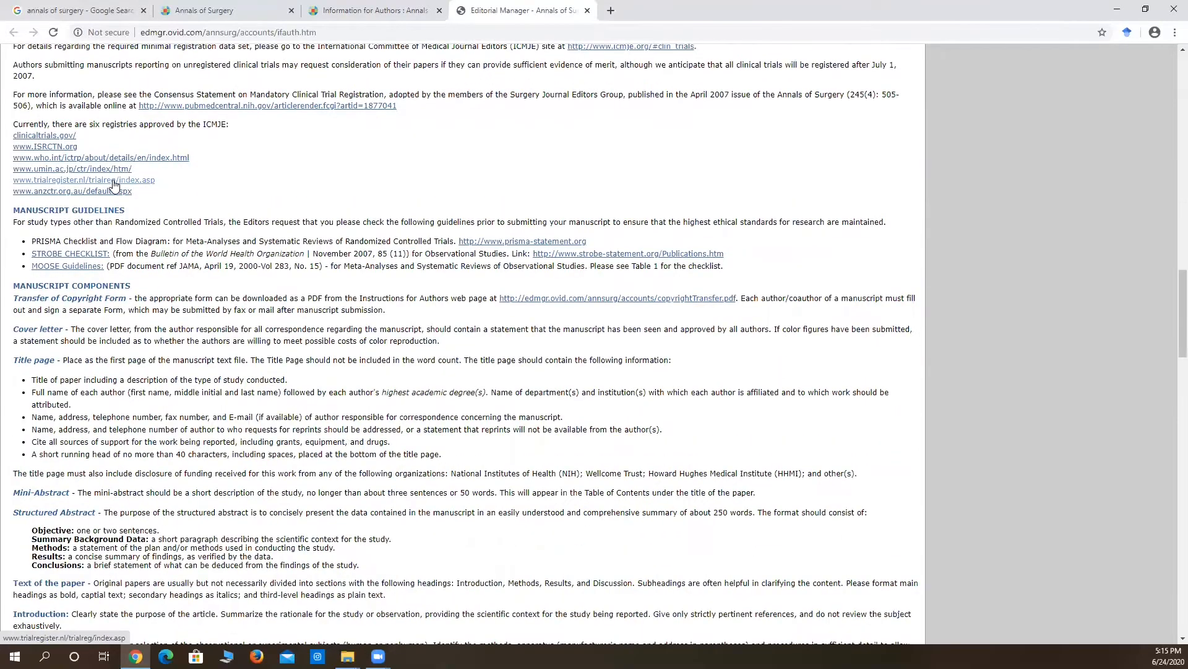
pyautogui.moveTo(32, 224); pyautogui.dragTo(130, 225)
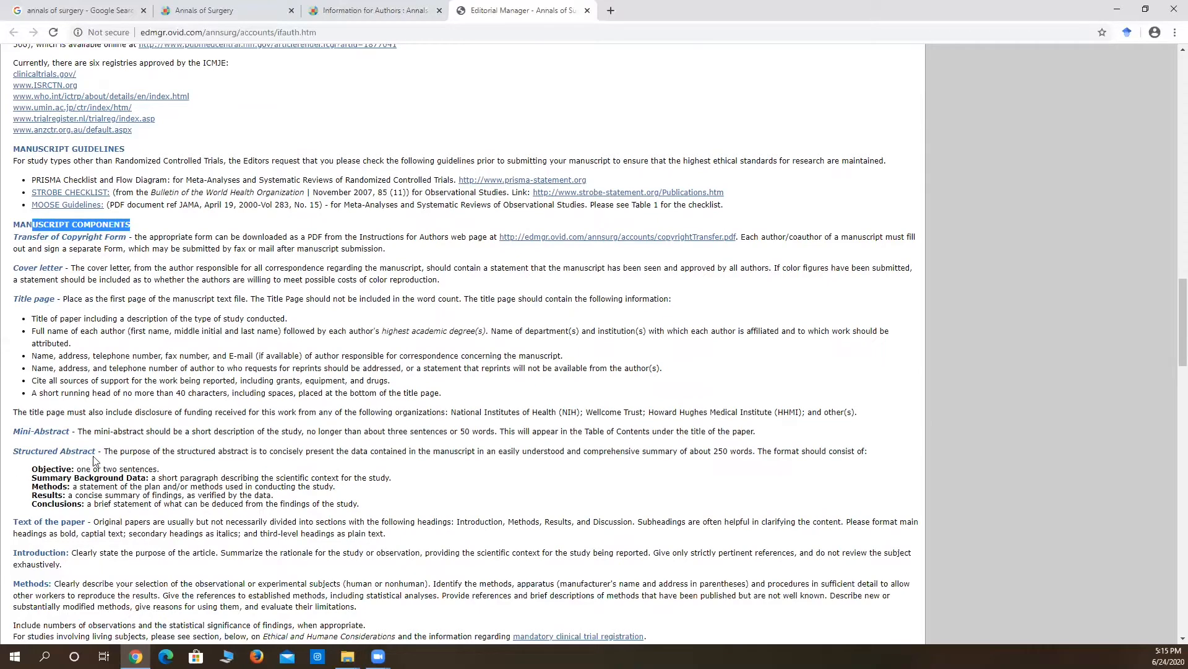
pyautogui.scroll(-8, 33, 302)
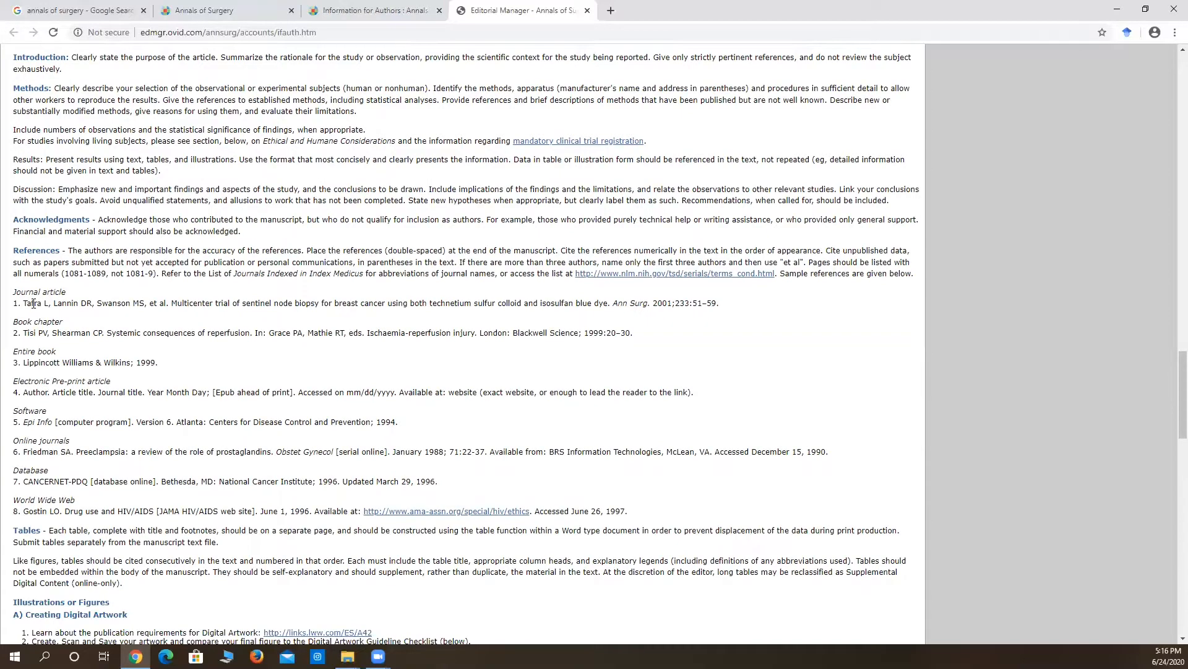
pyautogui.scroll(-6, 33, 302)
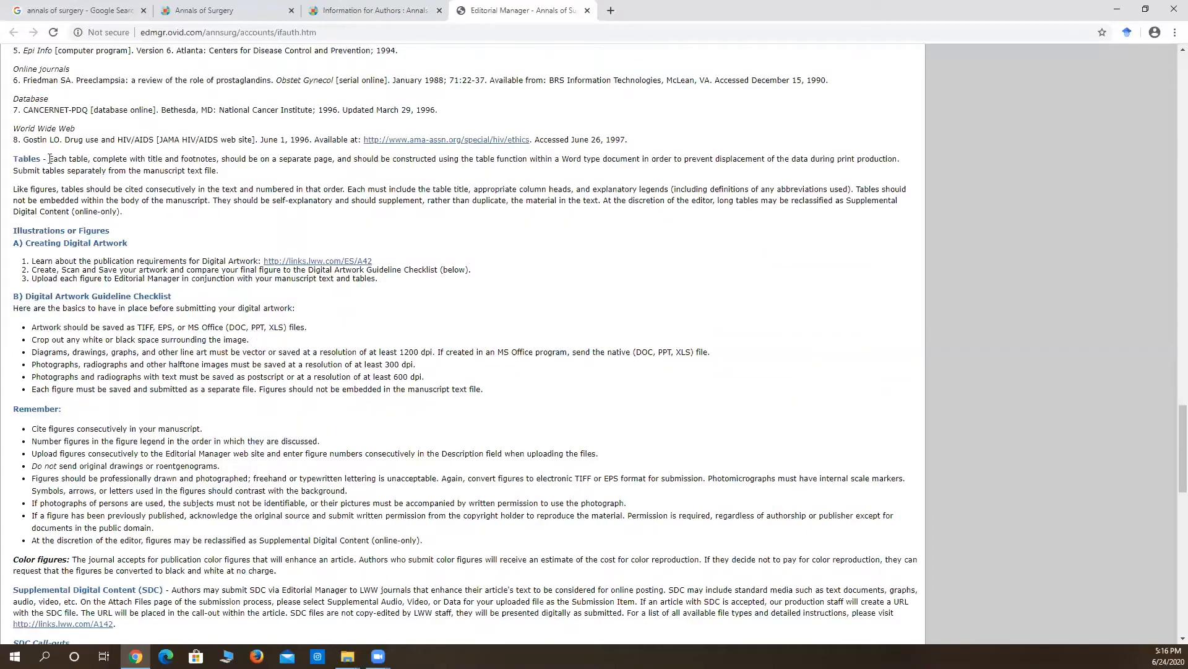
pyautogui.scroll(-2, 155, 184)
pyautogui.scroll(-7, 153, 184)
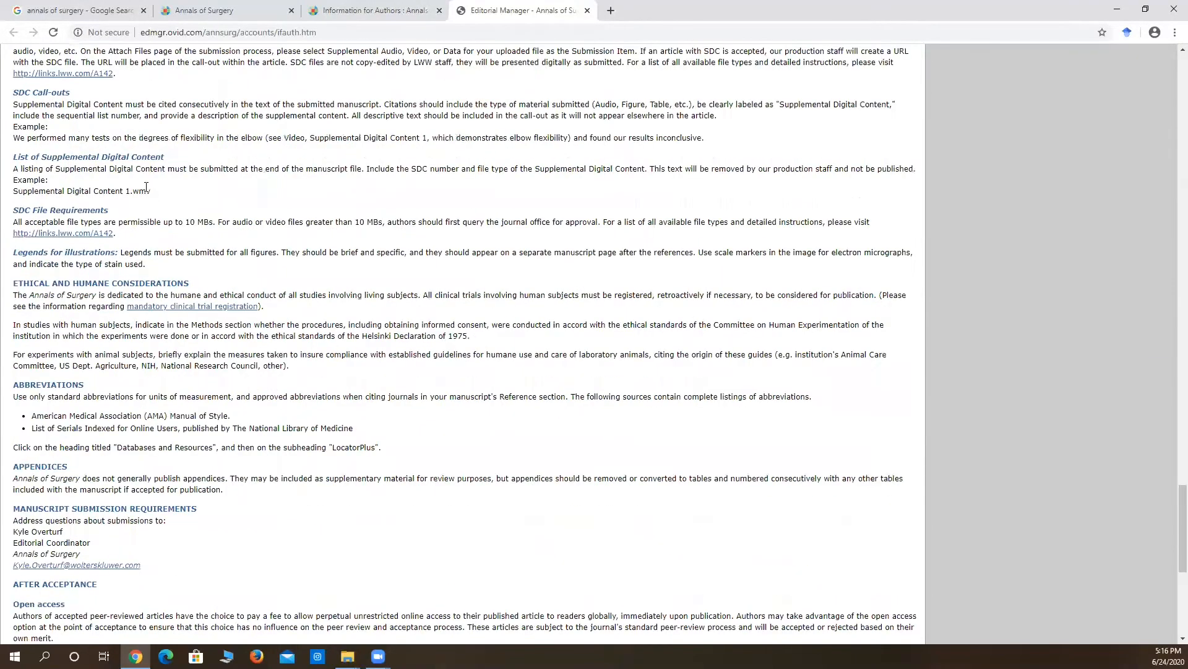
pyautogui.scroll(-6, 218, 210)
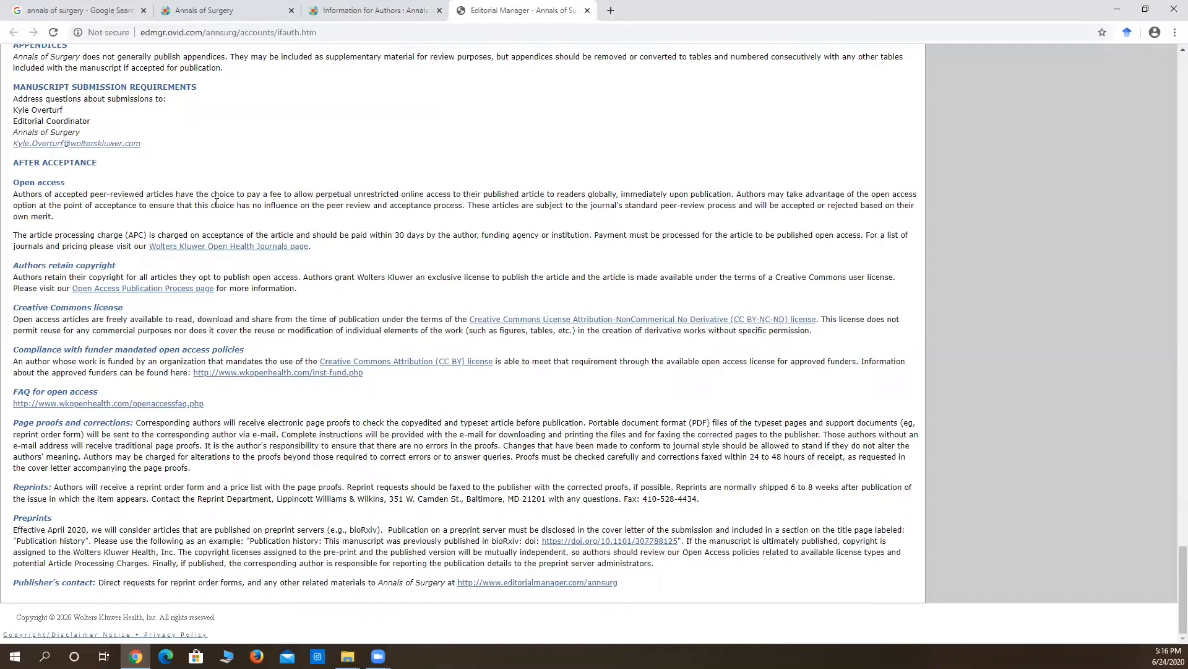
pyautogui.scroll(2, 217, 205)
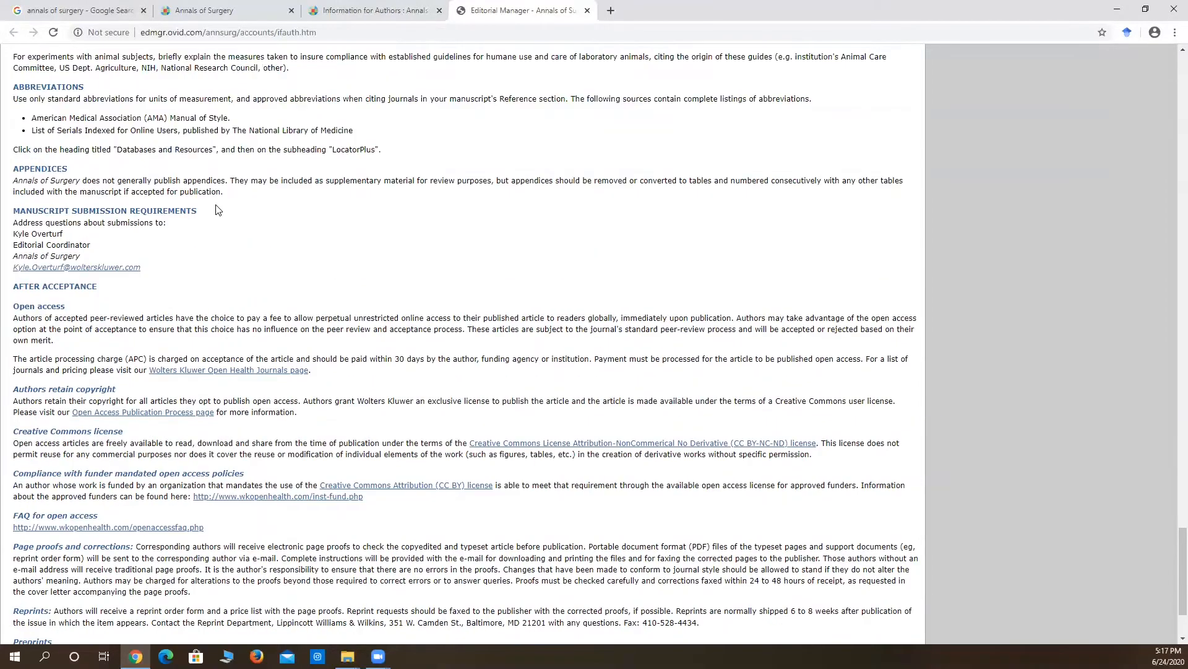
# Return to the Information for Authors page and open the manuscript submission site in a new tab
pyautogui.click(183, 7)
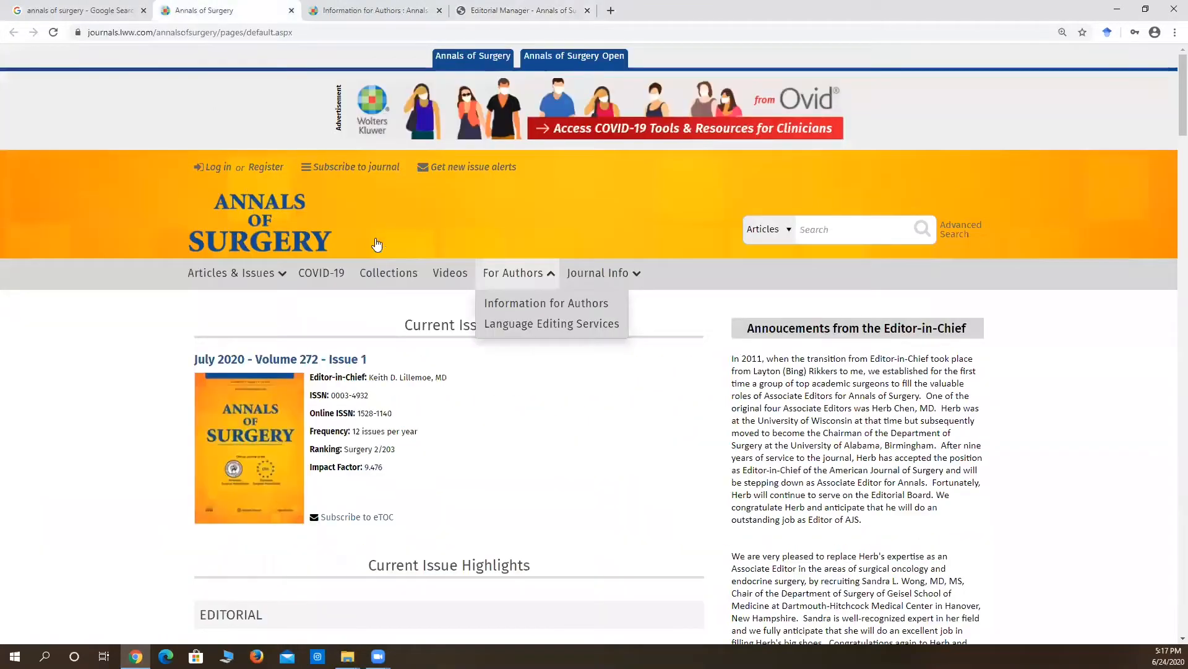
pyautogui.click(332, 8)
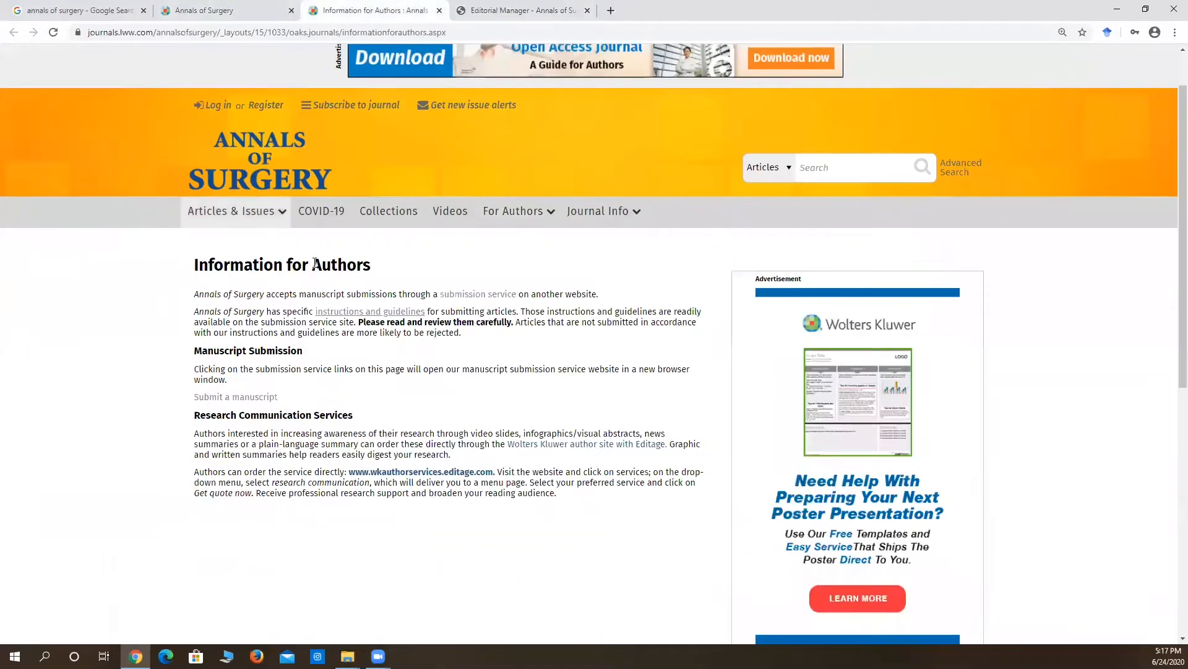
pyautogui.rightClick(230, 401)
pyautogui.click(260, 403)
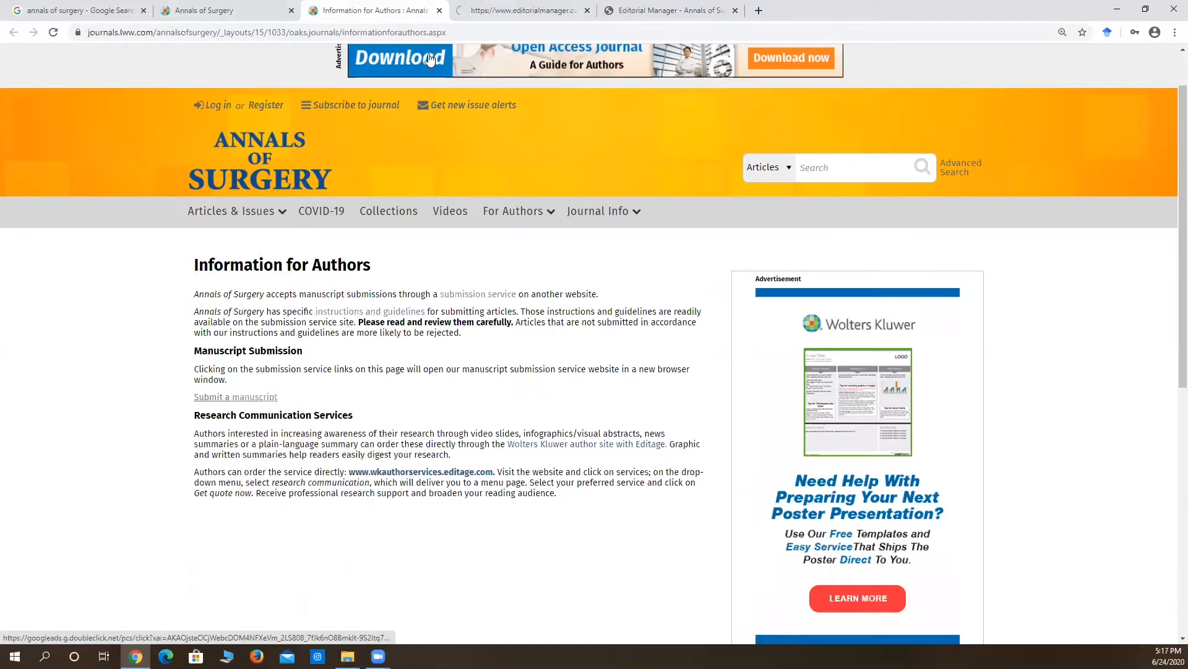
pyautogui.hotkey('ctrl', 'Tab')
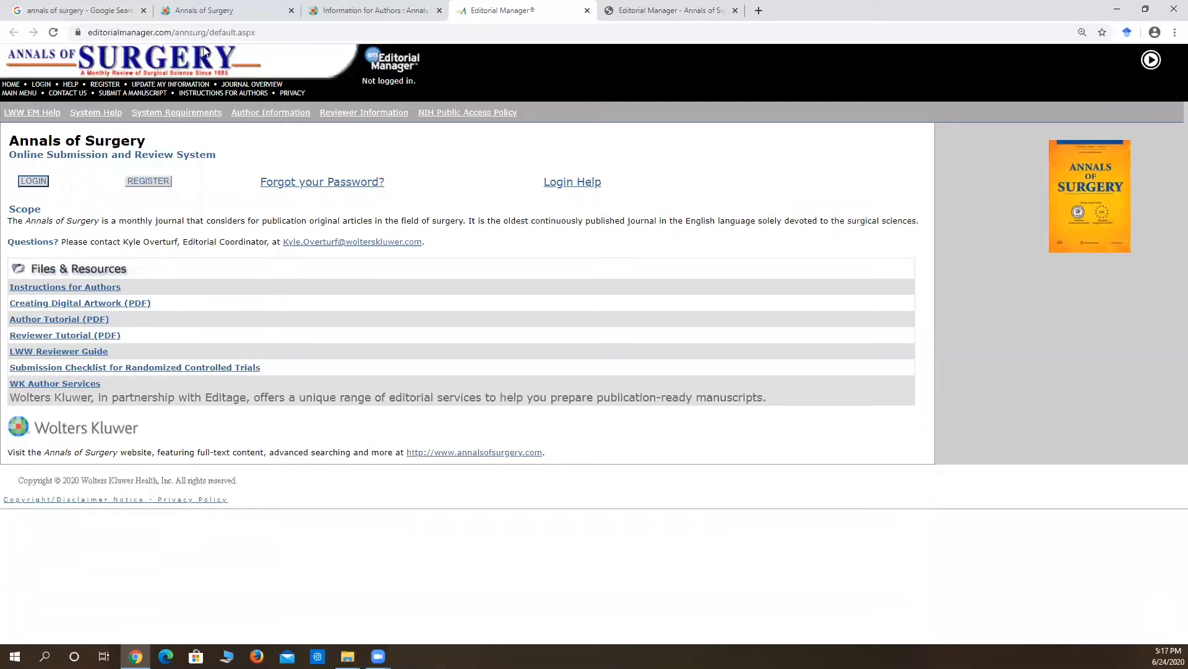
# Log in to the submission system as an author and start a new manuscript submission
pyautogui.click(38, 181)
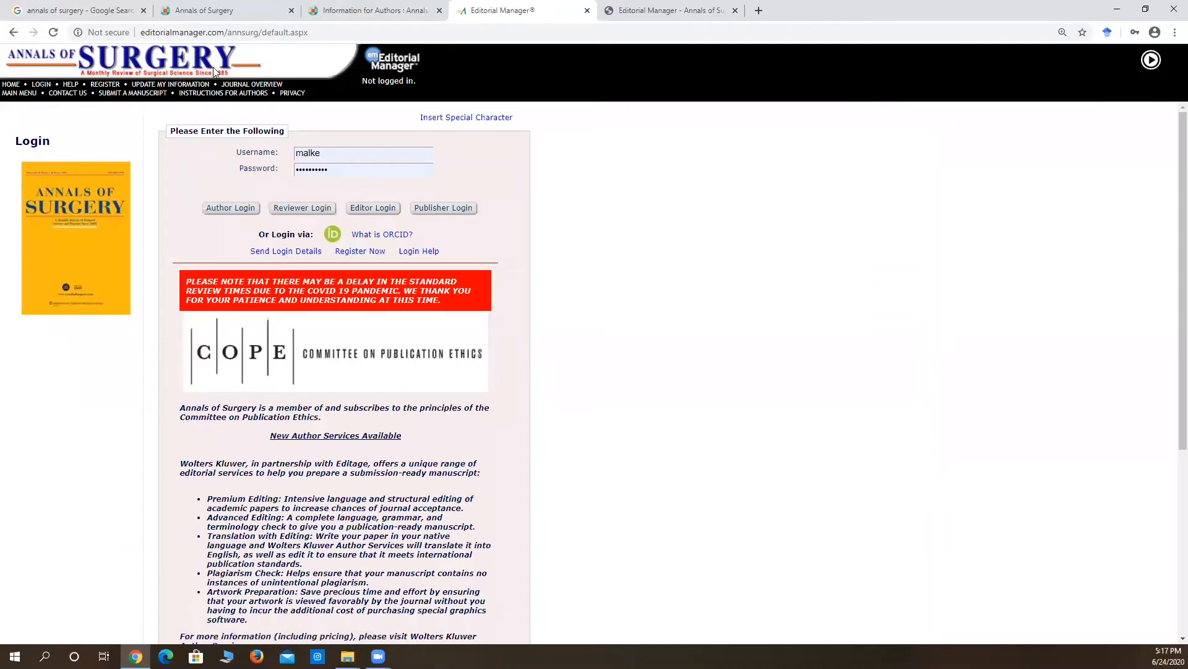
pyautogui.click(363, 252)
pyautogui.click(226, 210)
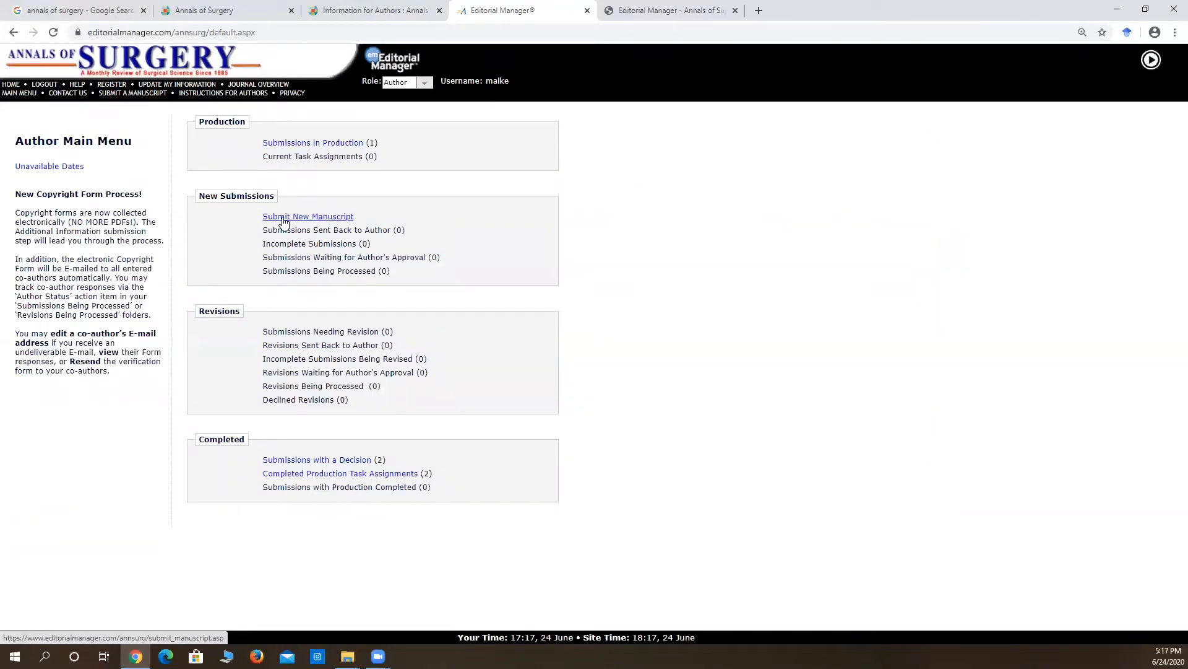
pyautogui.click(283, 217)
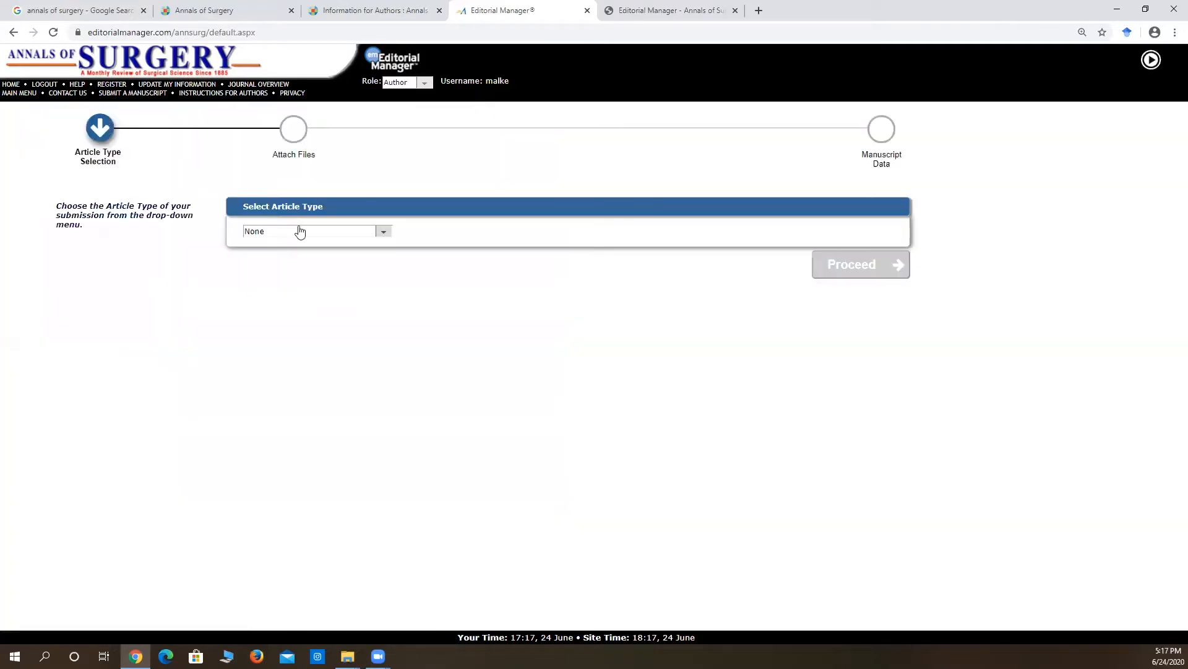
# Select Original Study as the article type and proceed to attaching files
pyautogui.click(374, 239)
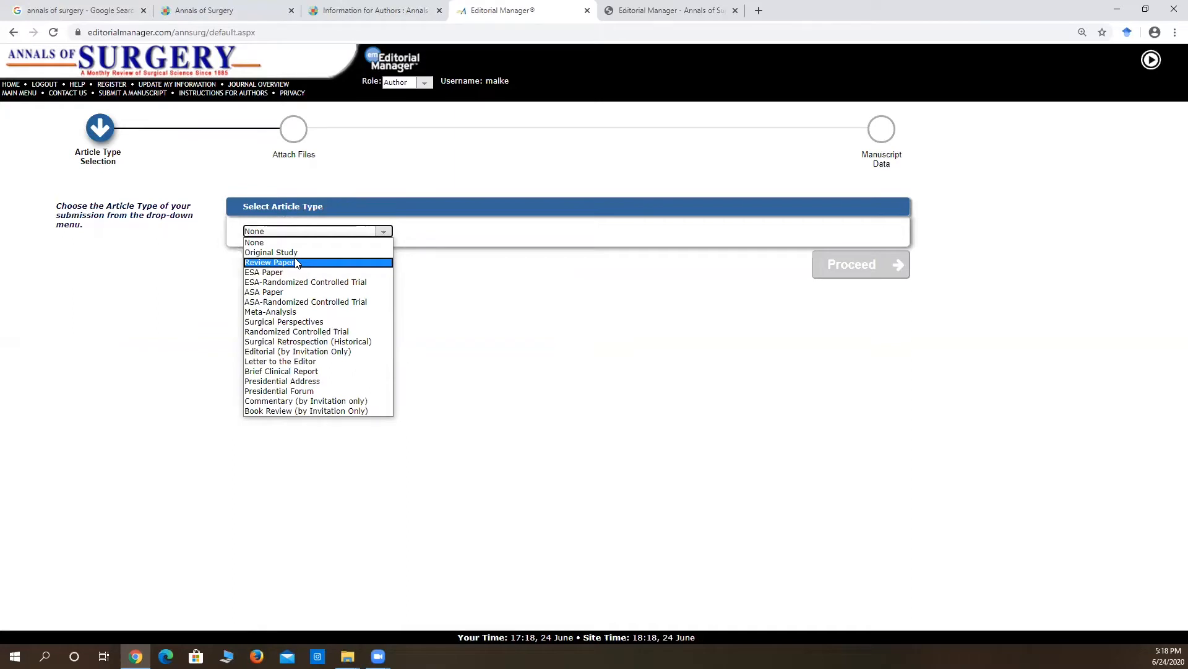
pyautogui.press('Up')
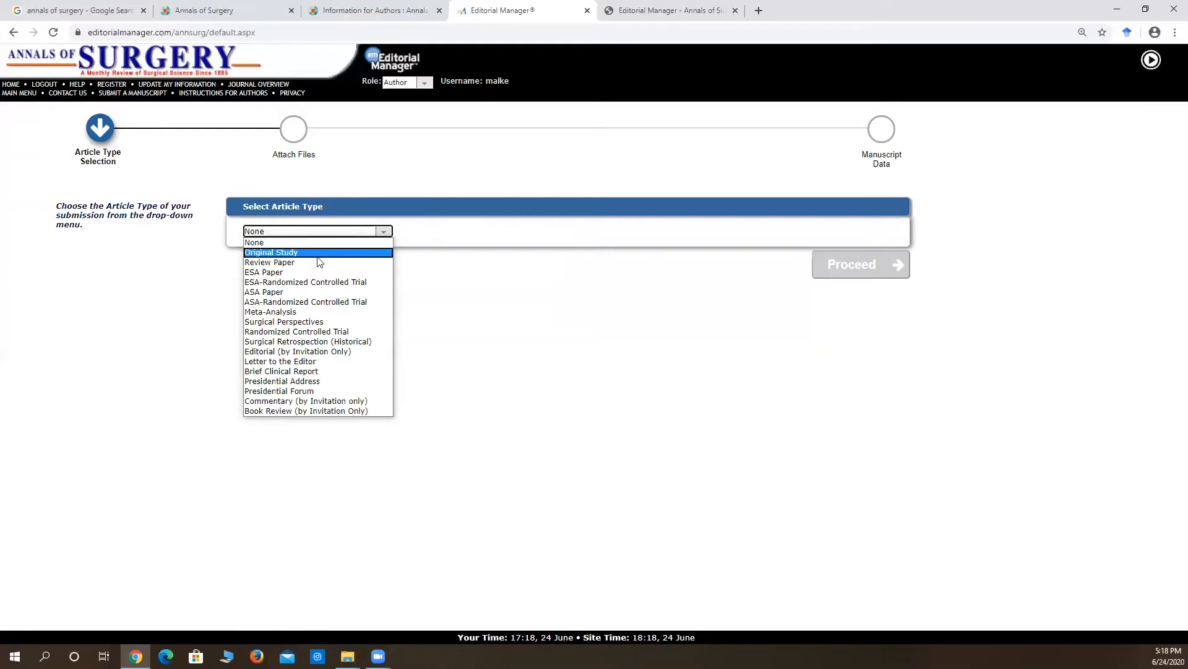
pyautogui.click(348, 8)
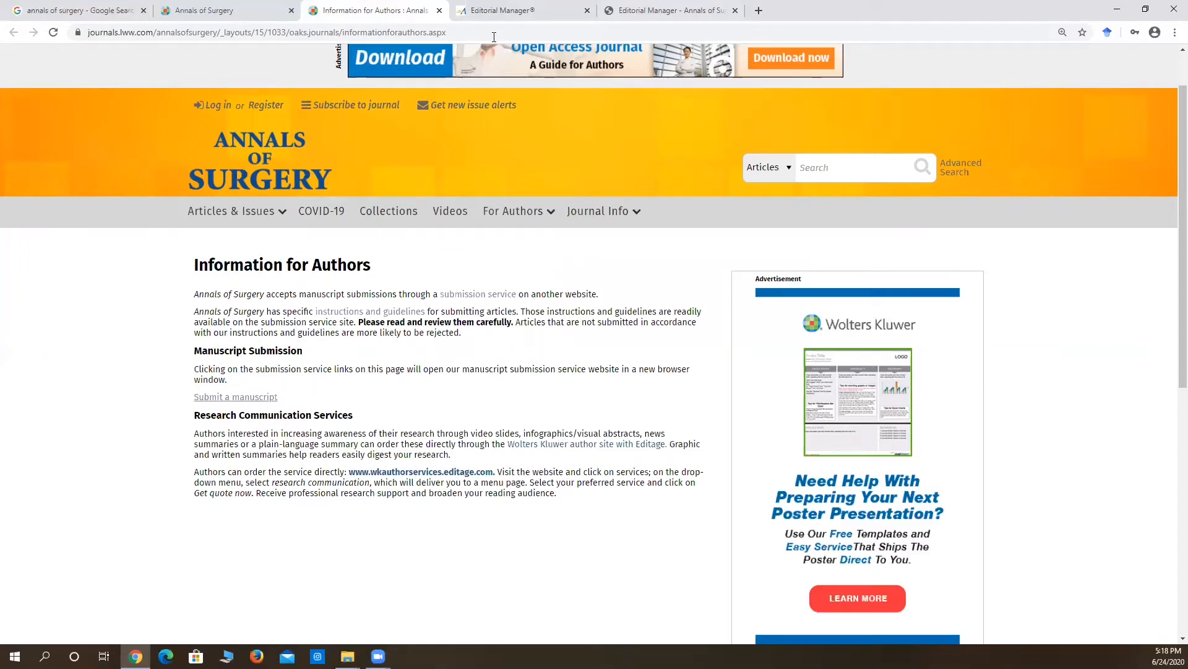
pyautogui.click(495, 12)
pyautogui.click(371, 233)
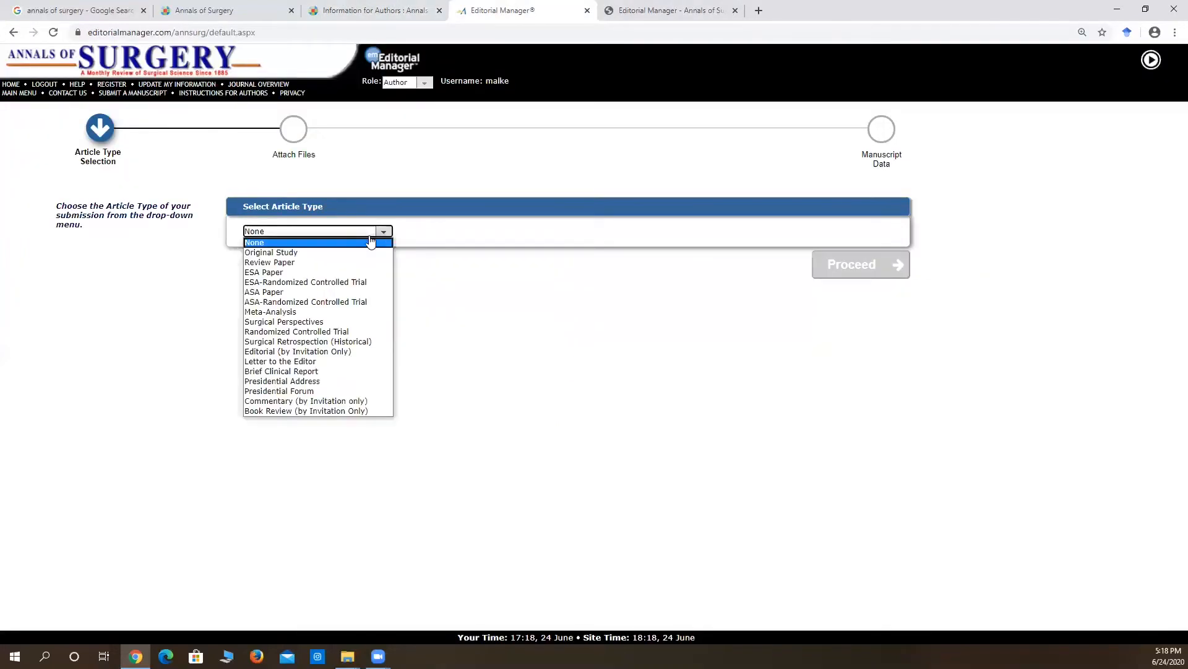
pyautogui.click(350, 252)
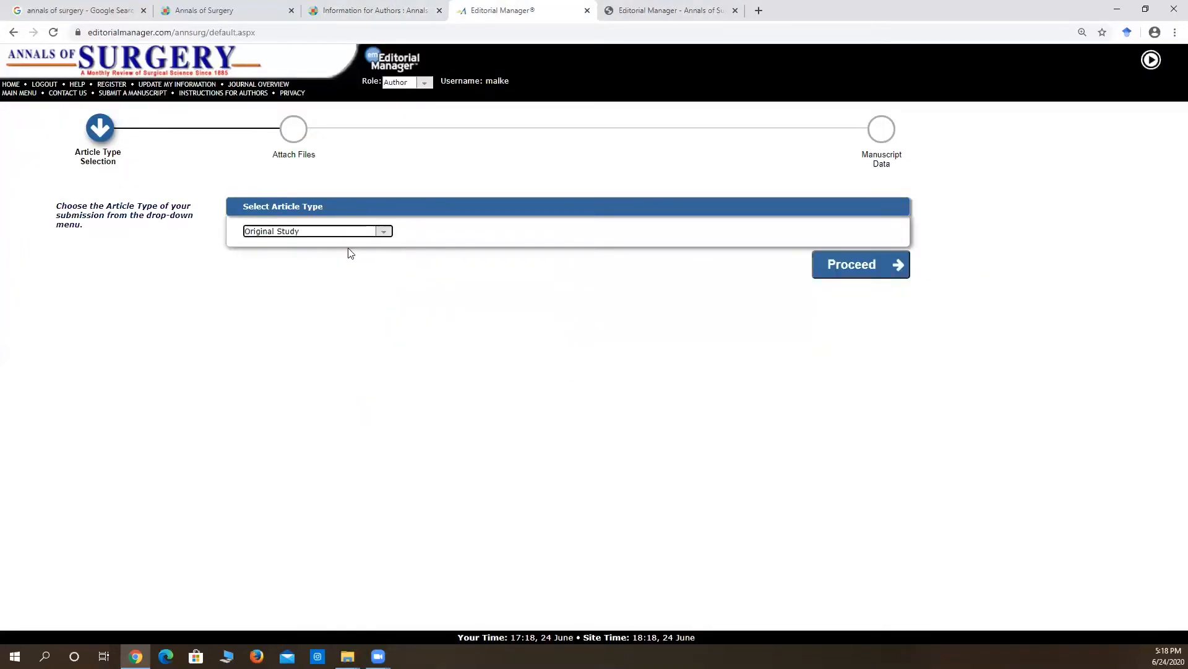
pyautogui.click(841, 266)
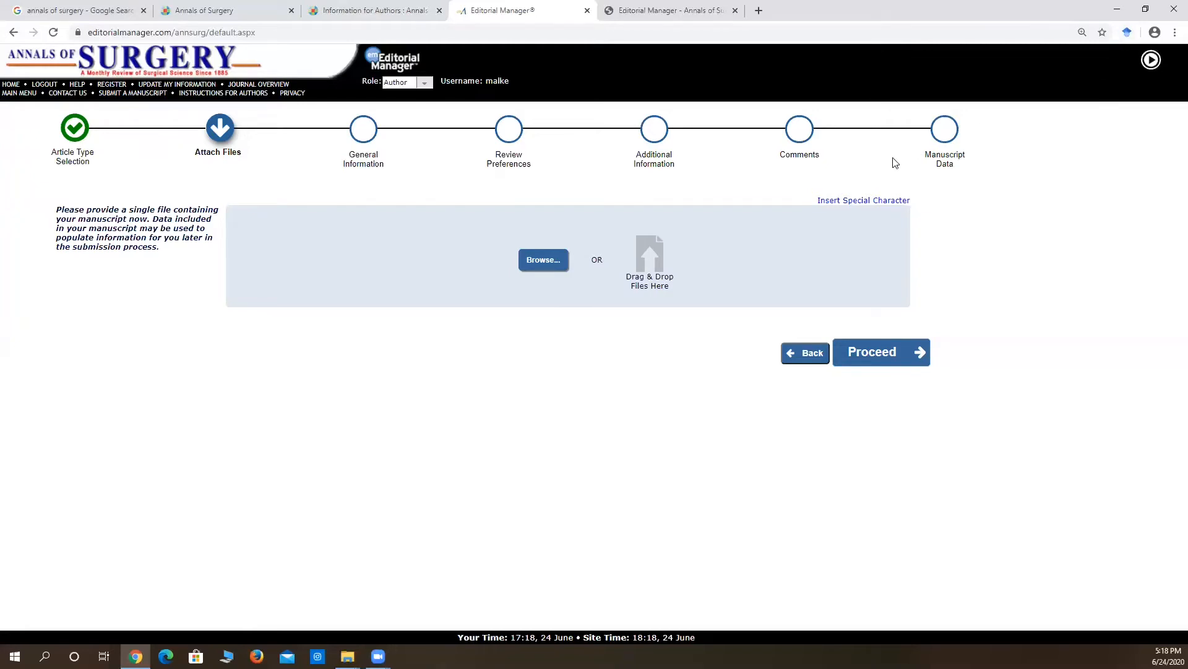
# Shrink the browser window and place the Annals submission folder beside it so both are visible
pyautogui.click(1146, 10)
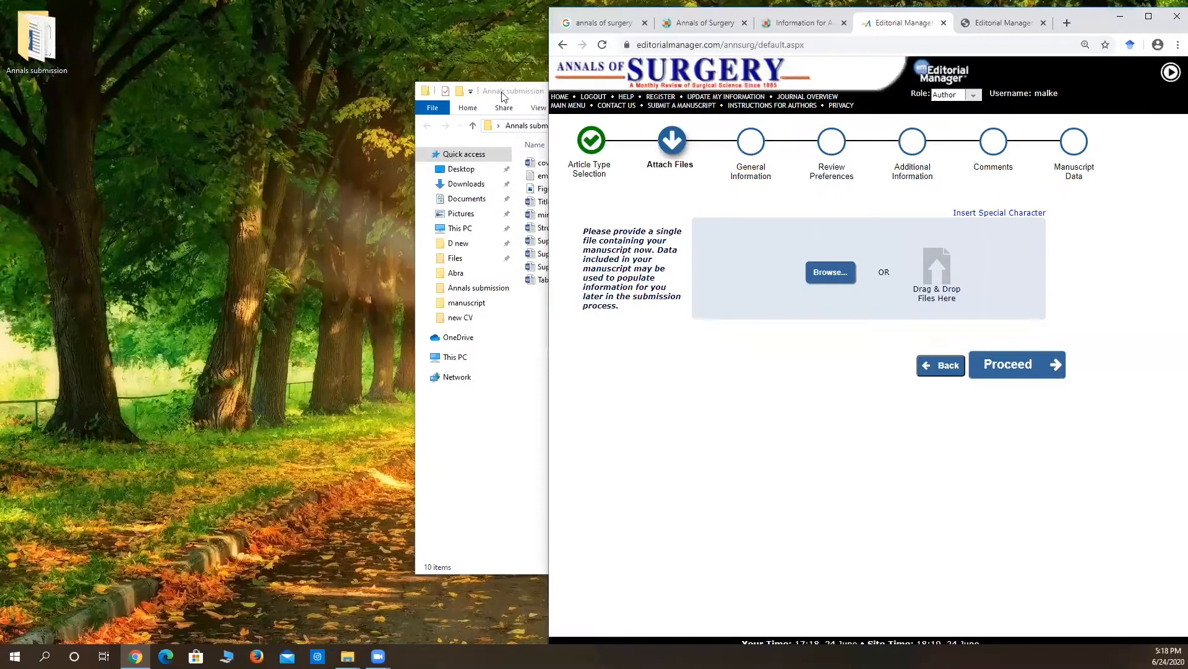
pyautogui.moveTo(503, 96); pyautogui.dragTo(106, 99)
pyautogui.click(672, 409)
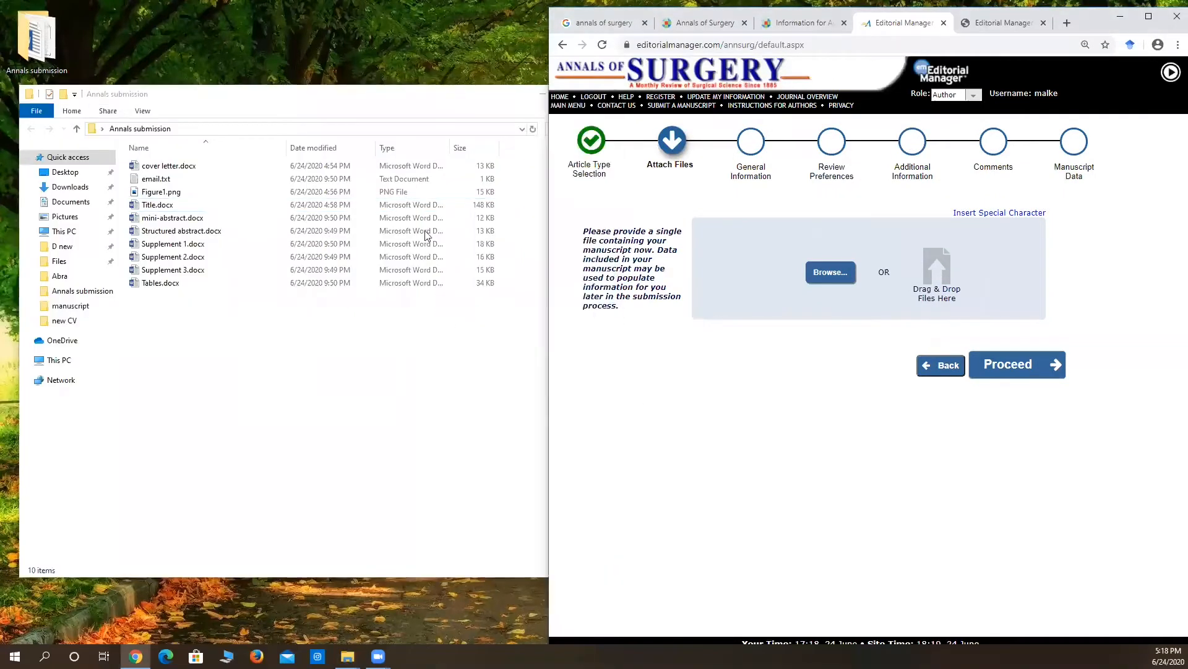
# Open cover letter.docx from the Annals submission folder and examine its addressee block and date
pyautogui.click(192, 167)
pyautogui.doubleClick(191, 167)
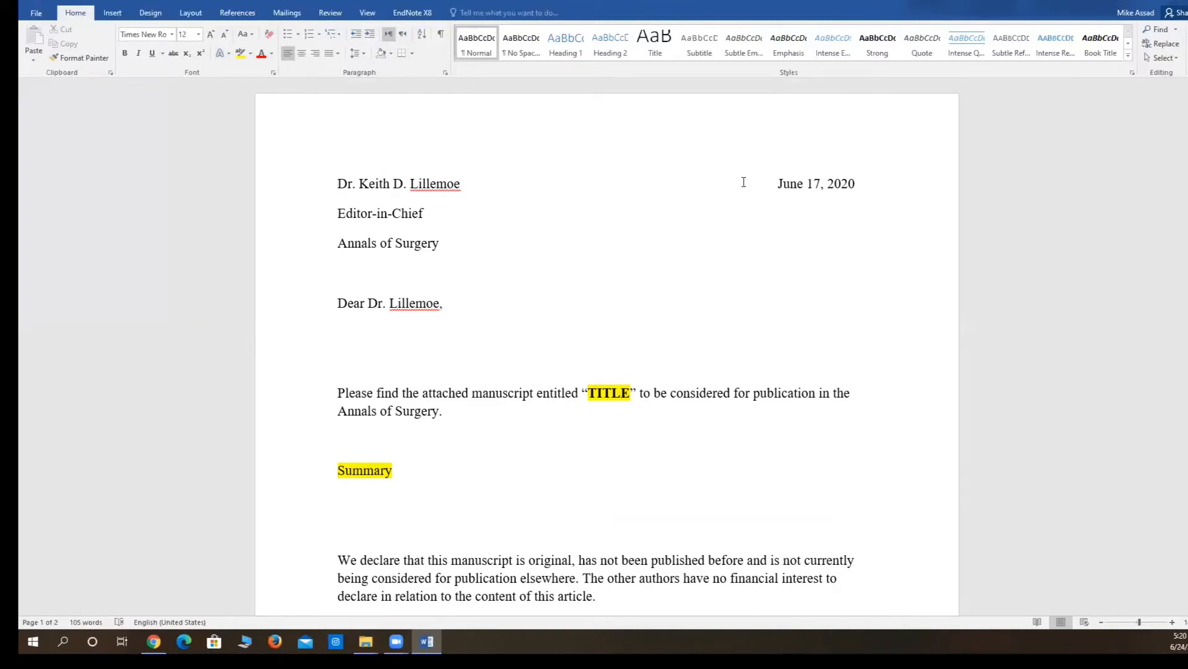
pyautogui.scroll(-2, 711, 217)
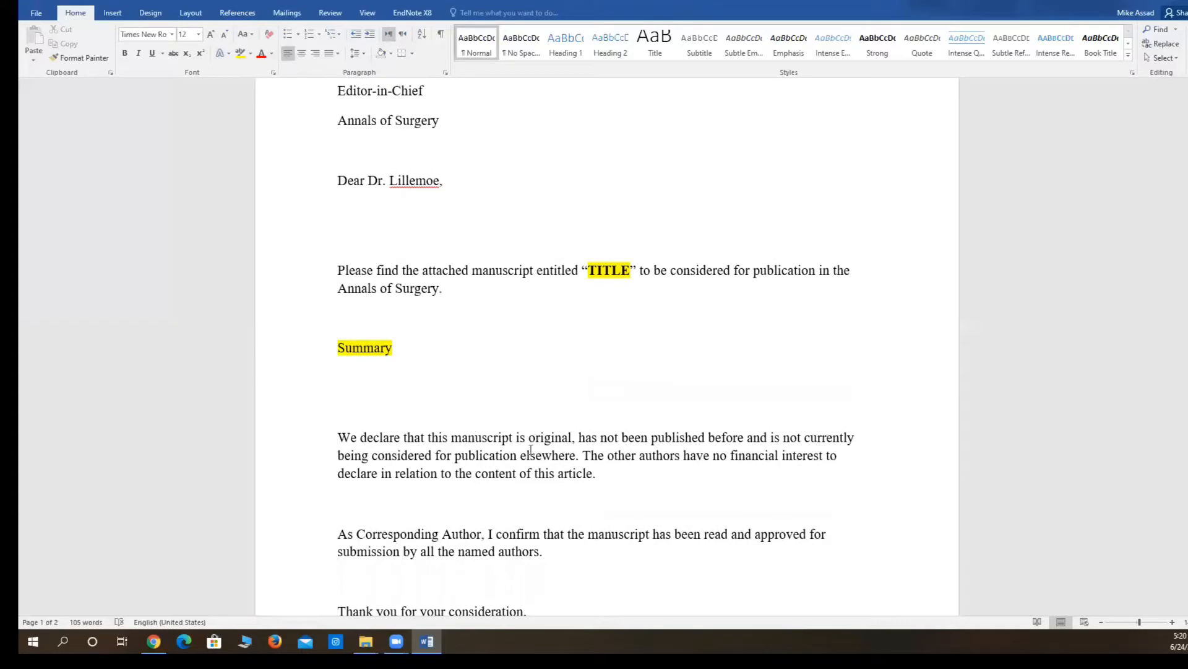
pyautogui.scroll(2, 532, 441)
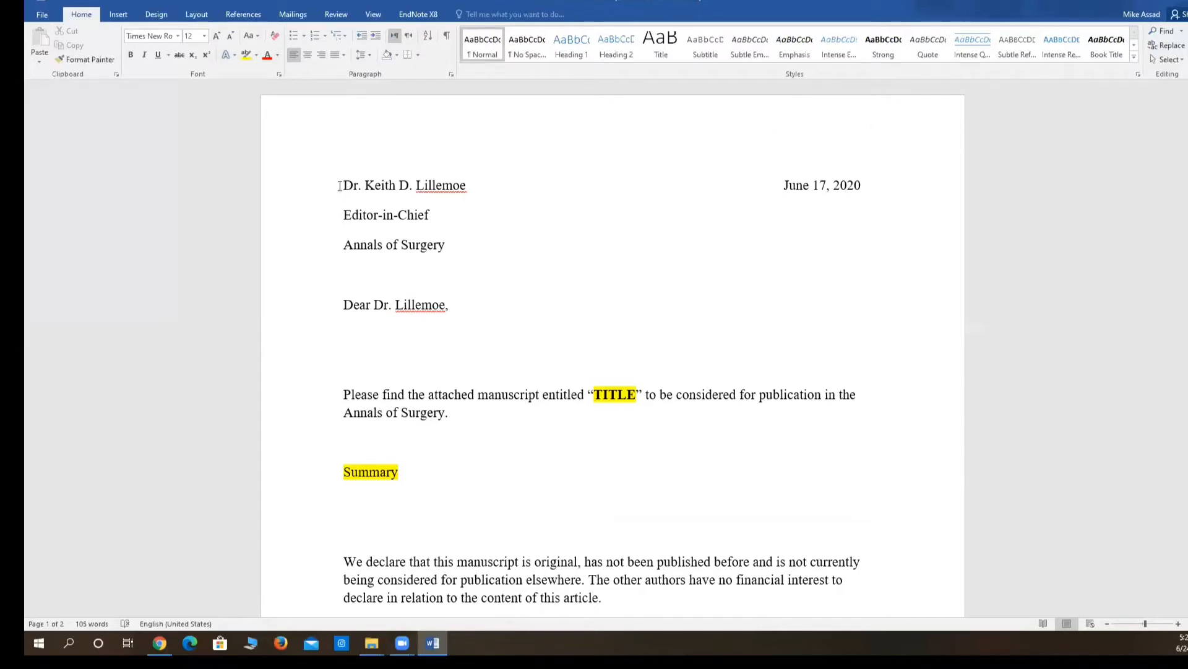
pyautogui.moveTo(343, 186); pyautogui.dragTo(459, 185)
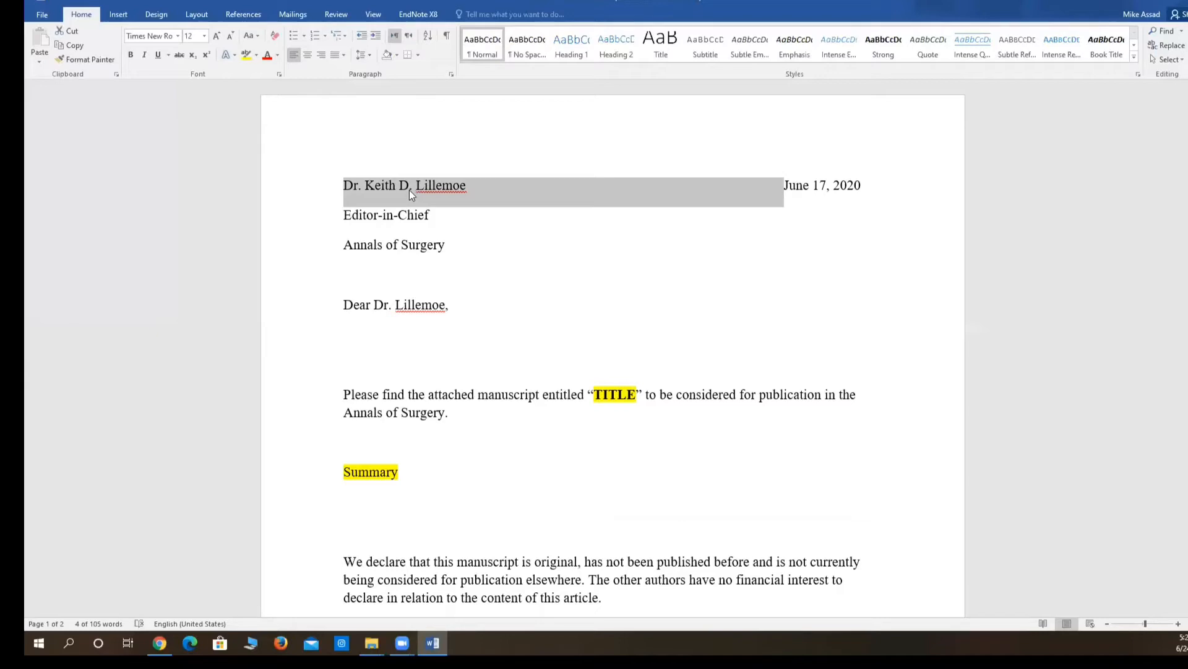
pyautogui.click(349, 216)
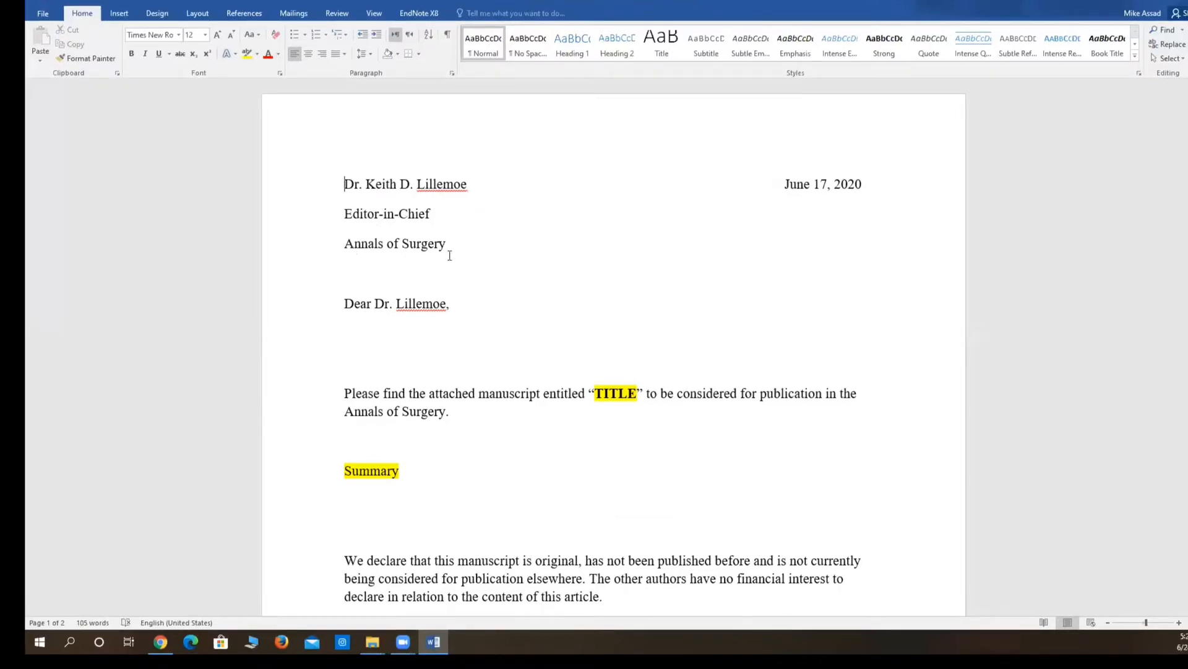
# Read the rest of the cover letter, covering the title sentence, summary, originality declaration, author confirmation and signature block
pyautogui.scroll(-3, 381, 246)
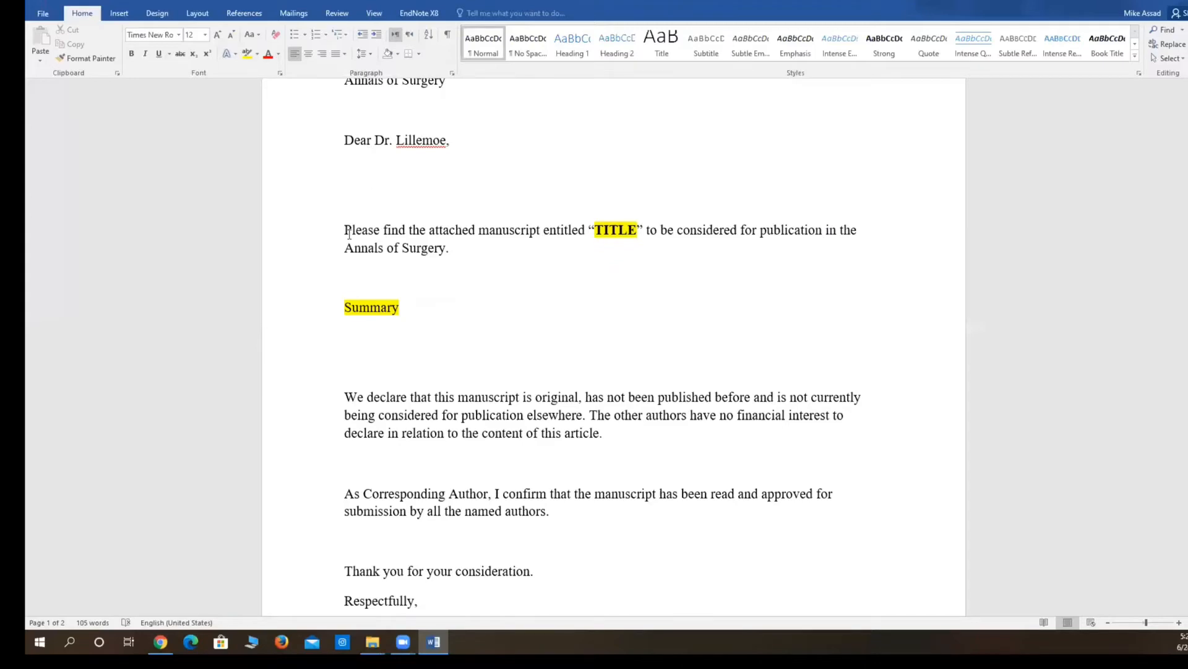
pyautogui.moveTo(349, 232); pyautogui.dragTo(505, 233)
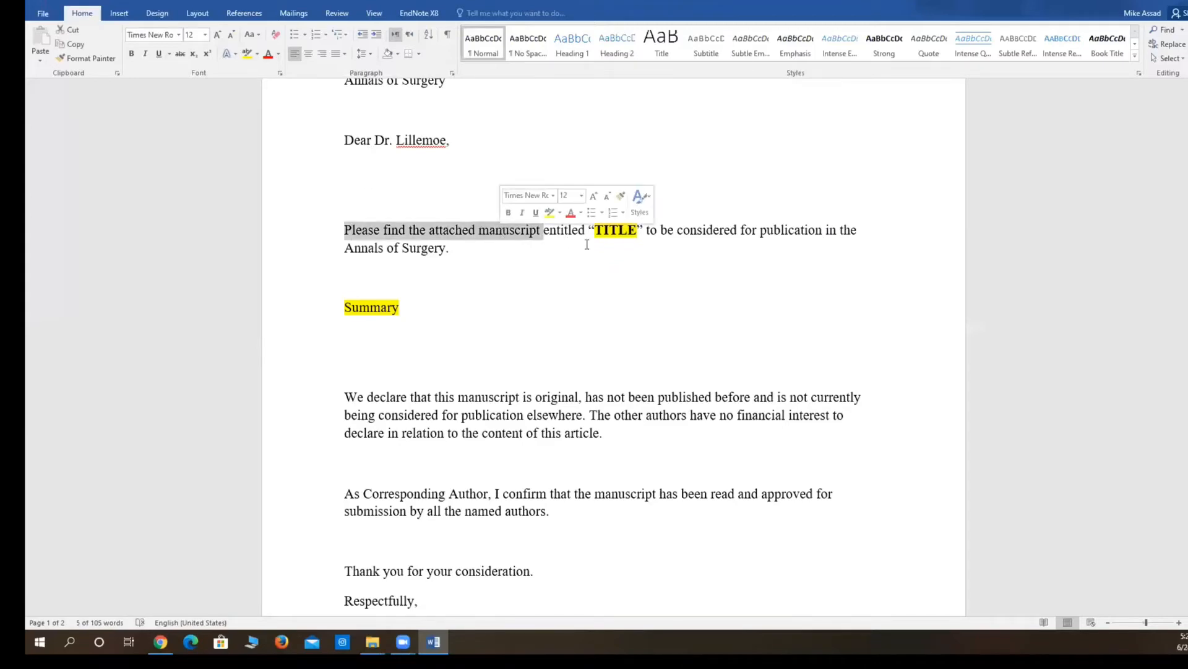
pyautogui.doubleClick(603, 233)
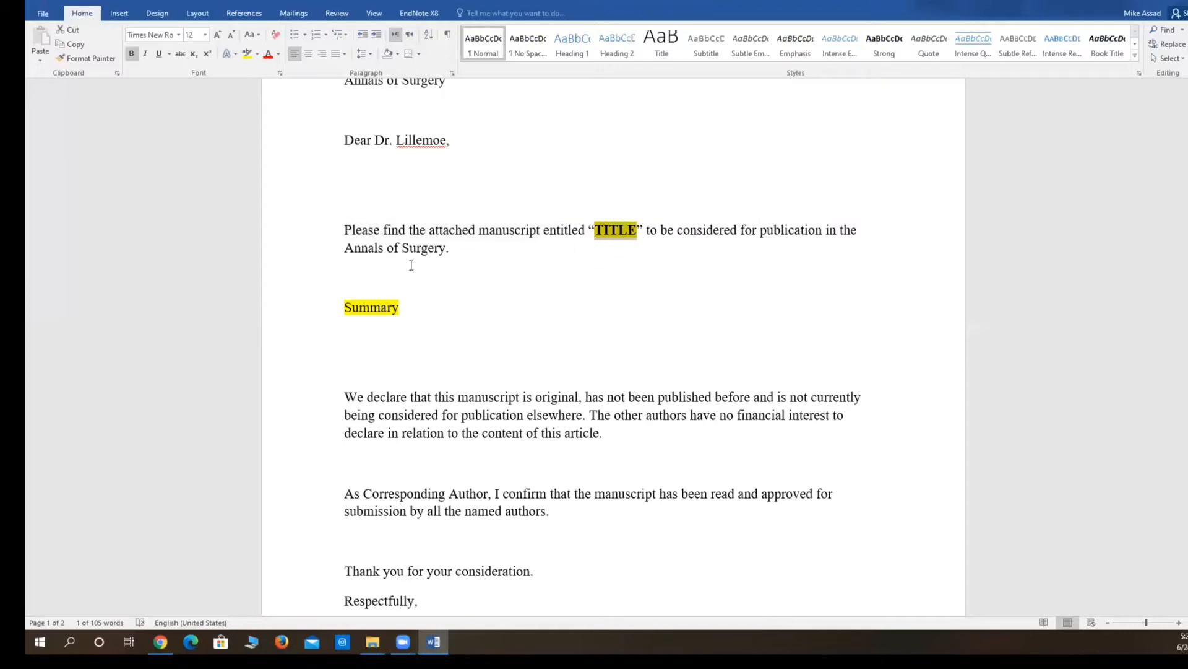
pyautogui.scroll(-3, 504, 207)
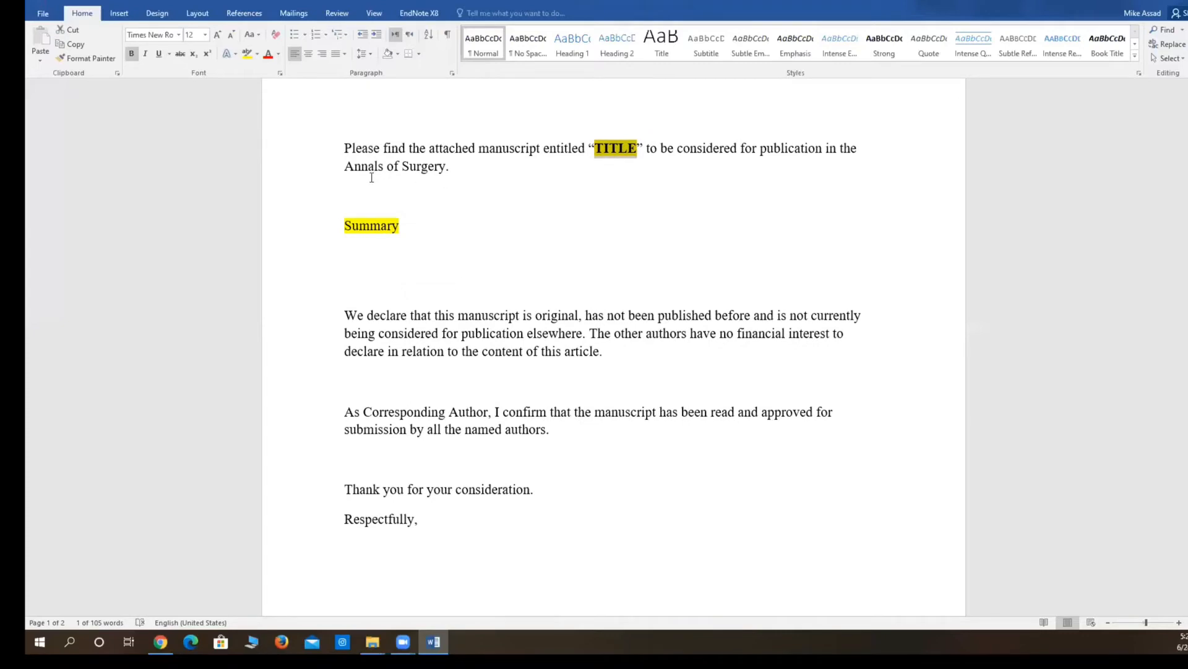
pyautogui.scroll(-3, 370, 201)
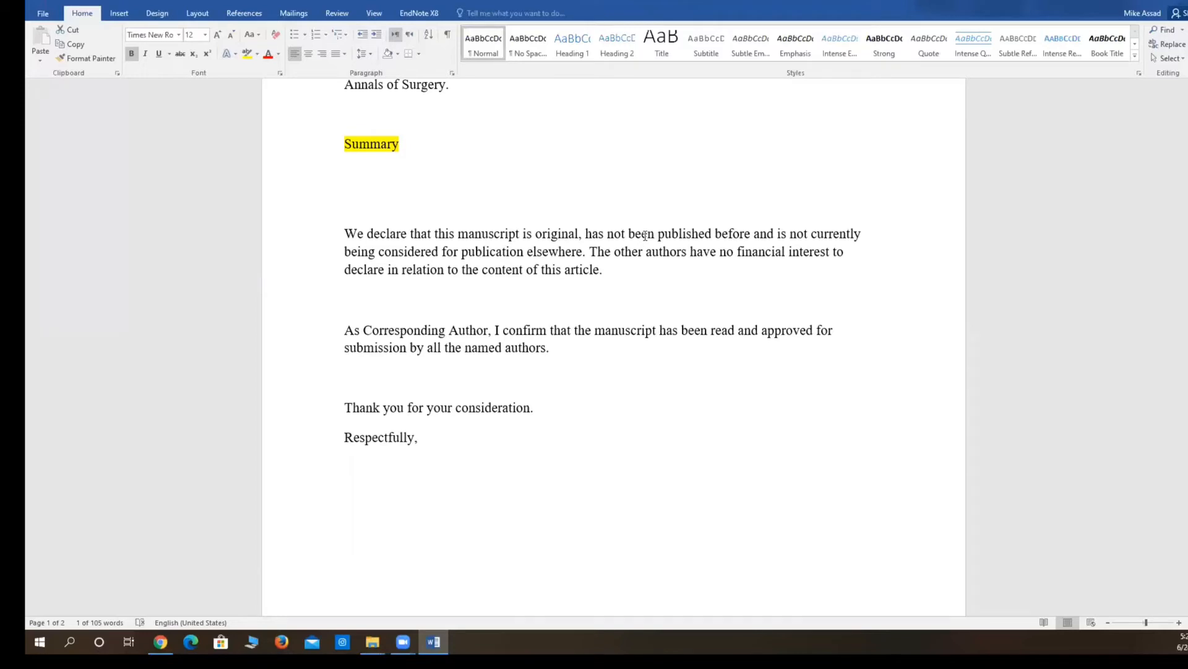
pyautogui.scroll(-1, 544, 254)
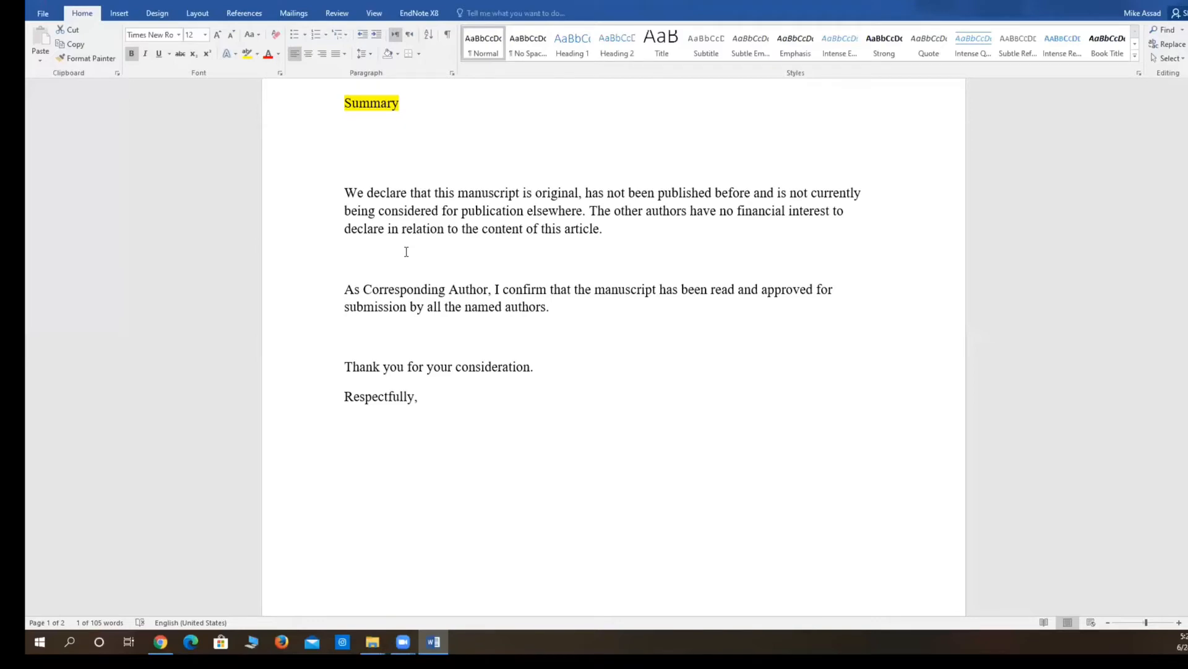
pyautogui.scroll(-8, 406, 251)
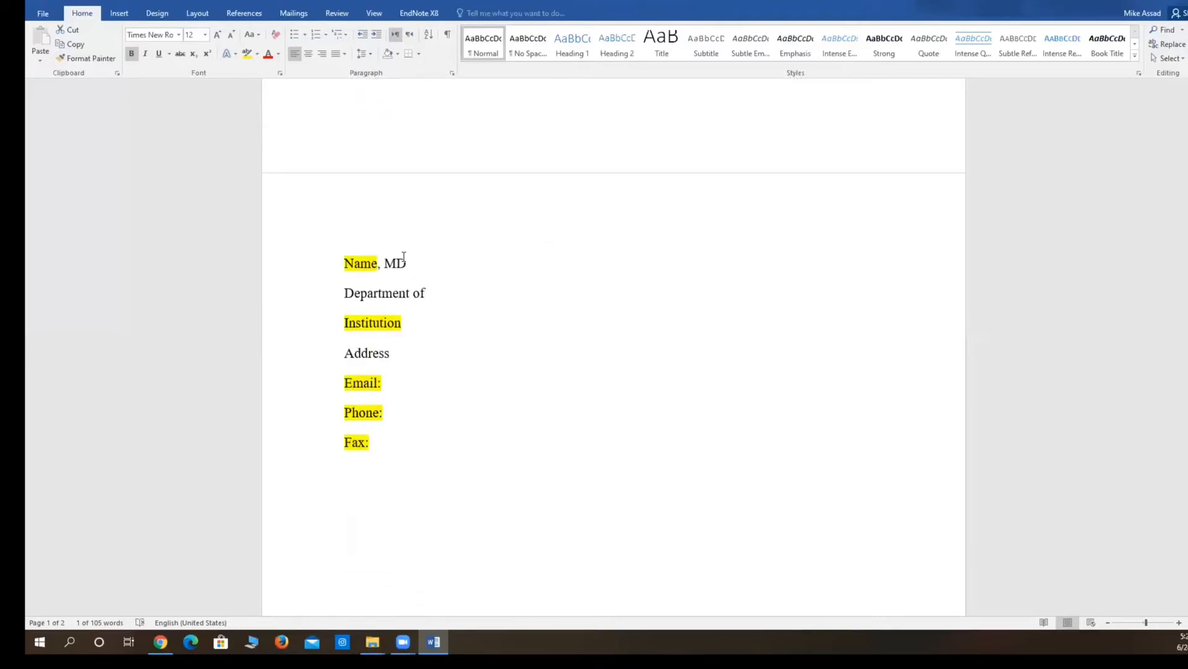
pyautogui.scroll(-1, 404, 256)
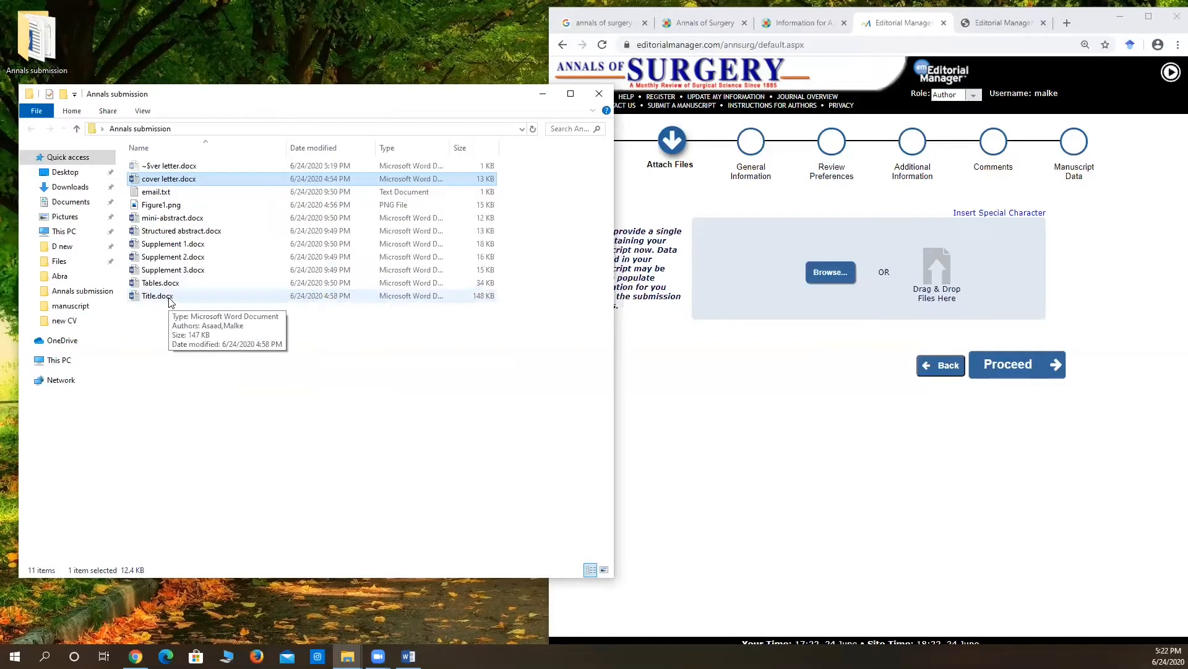
# Open Title.docx and examine the title page's title, authors, affiliations, running head and corresponding author sections
pyautogui.click(169, 297)
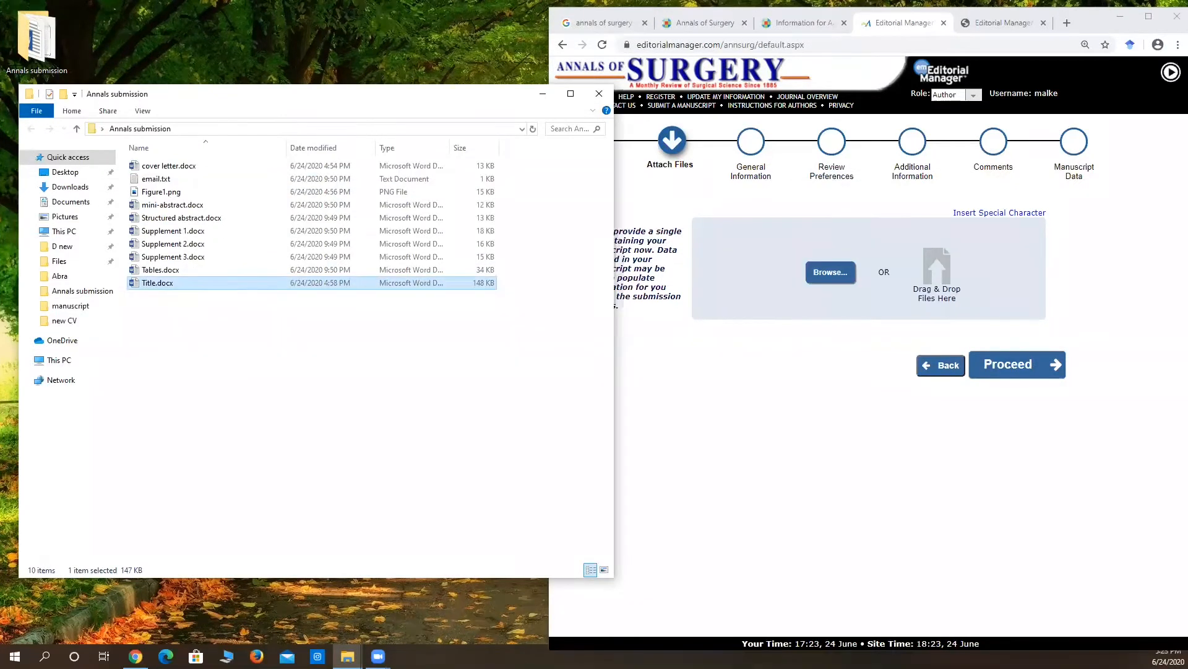
pyautogui.doubleClick(161, 287)
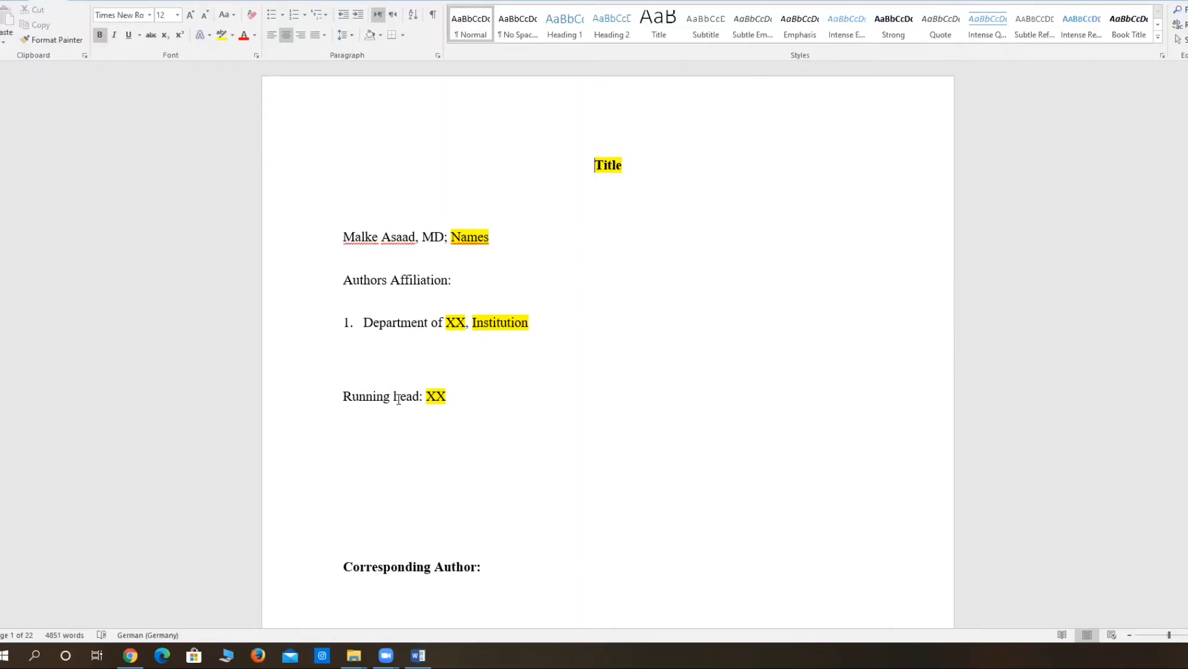
pyautogui.scroll(-3, 398, 398)
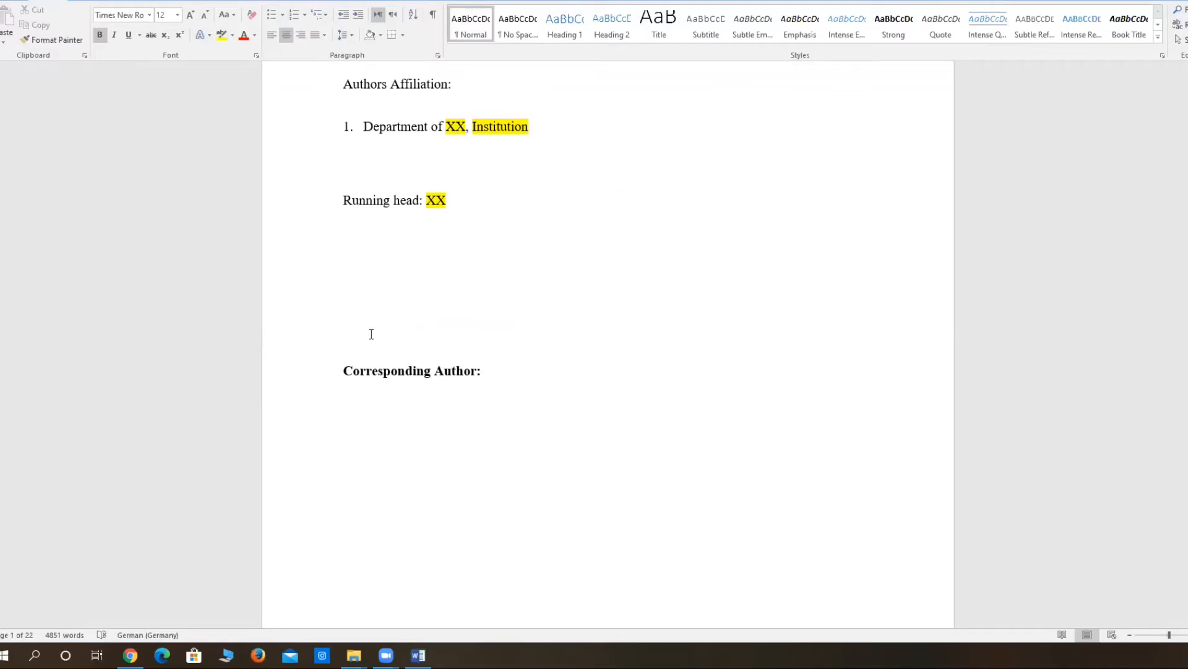
pyautogui.scroll(-1, 371, 334)
pyautogui.scroll(2, 371, 347)
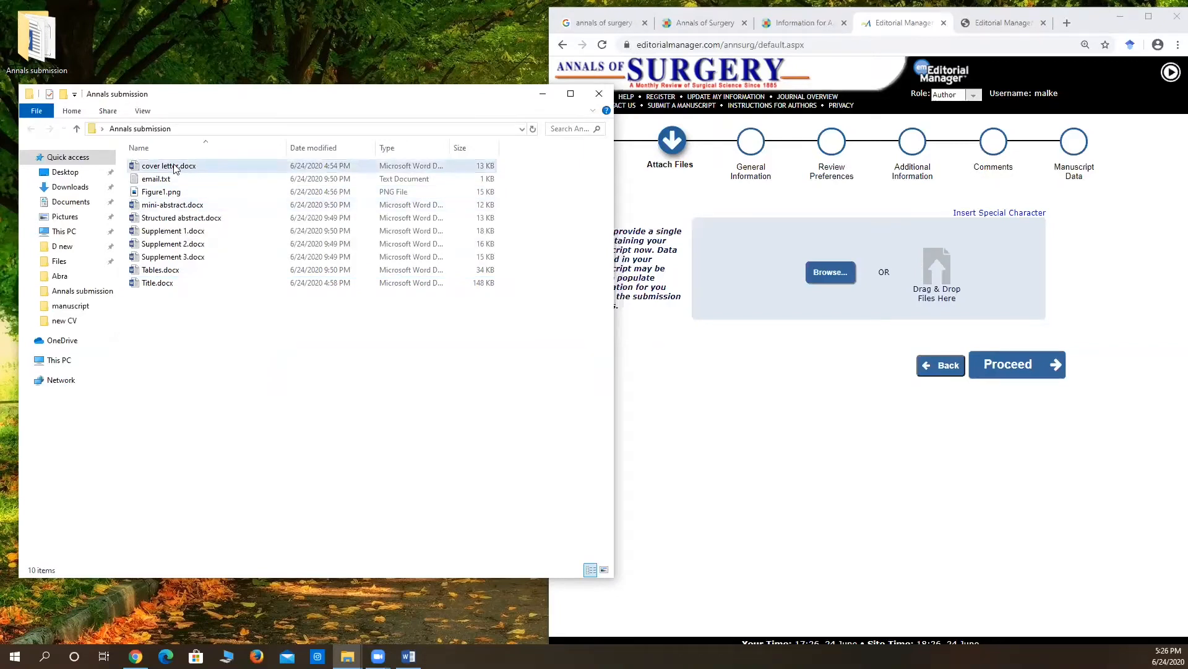
# Upload cover letter.docx, mini-abstract.docx, Structured abstract.docx, Supplement 1.docx, Tables.docx and Title.docx from the Annals submission folder to the submission
pyautogui.moveTo(150, 167); pyautogui.dragTo(855, 291)
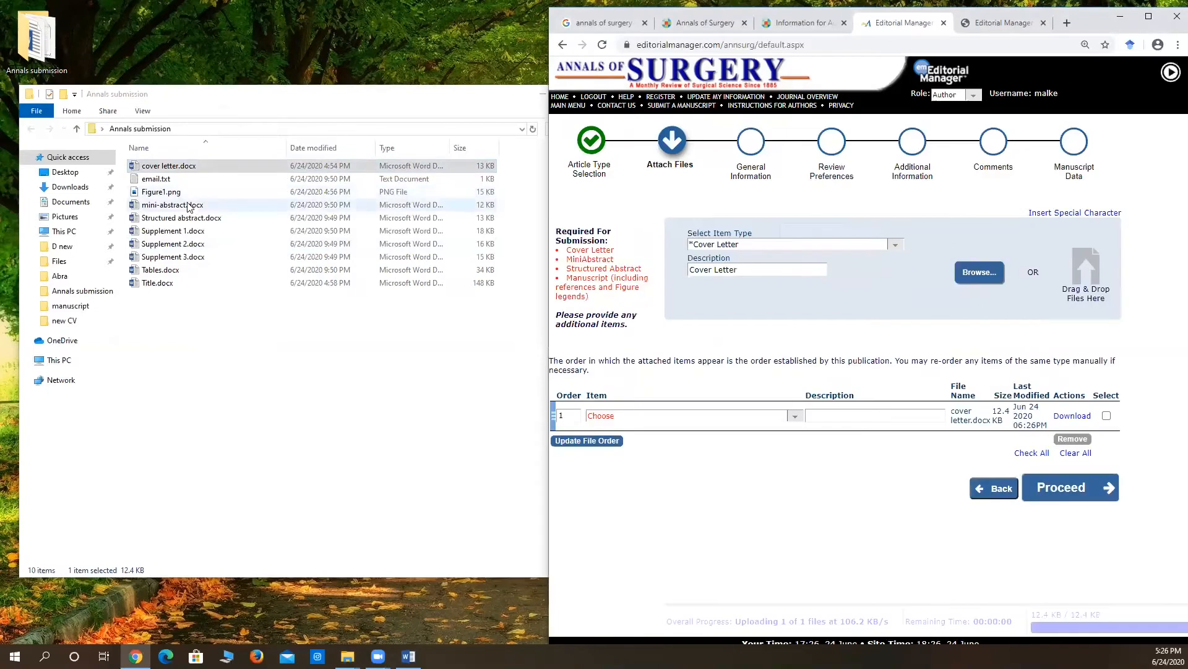
pyautogui.moveTo(232, 204); pyautogui.dragTo(776, 292)
pyautogui.click(148, 233)
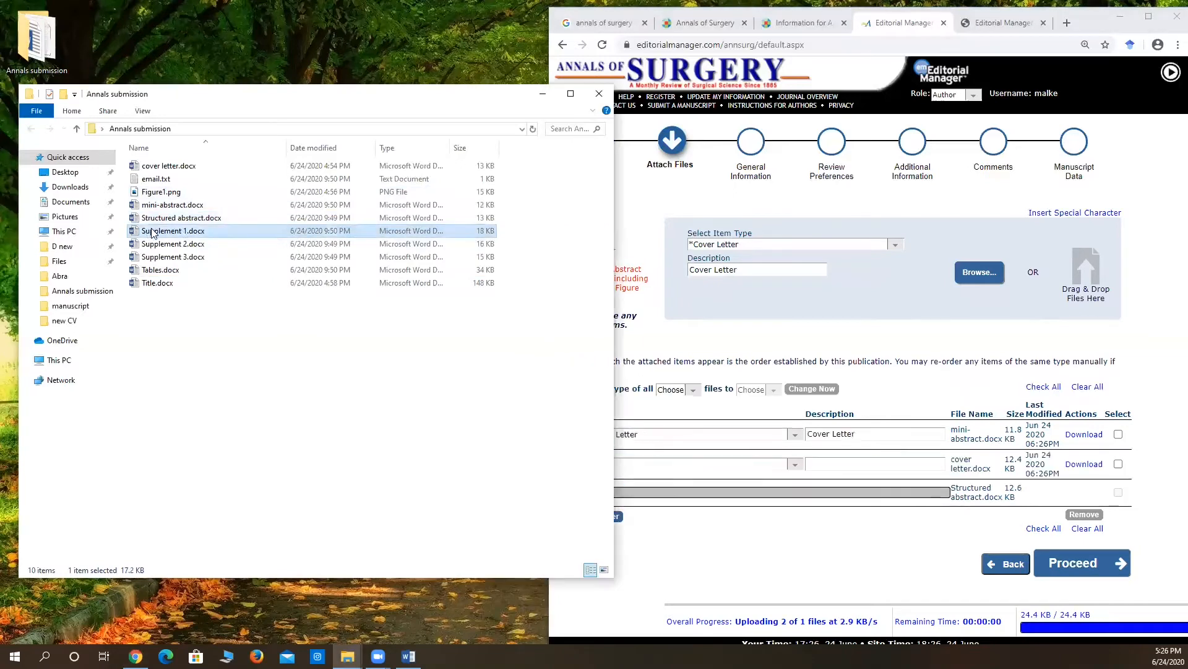
pyautogui.moveTo(149, 233); pyautogui.dragTo(748, 279)
pyautogui.click(163, 276)
pyautogui.moveTo(163, 276); pyautogui.dragTo(805, 278)
pyautogui.click(142, 284)
pyautogui.moveTo(142, 284); pyautogui.dragTo(799, 303)
# Enlarge the browser window, then assign mini-abstract.docx the MiniAbstract item type and the description "Mini -abstract"
pyautogui.click(1148, 16)
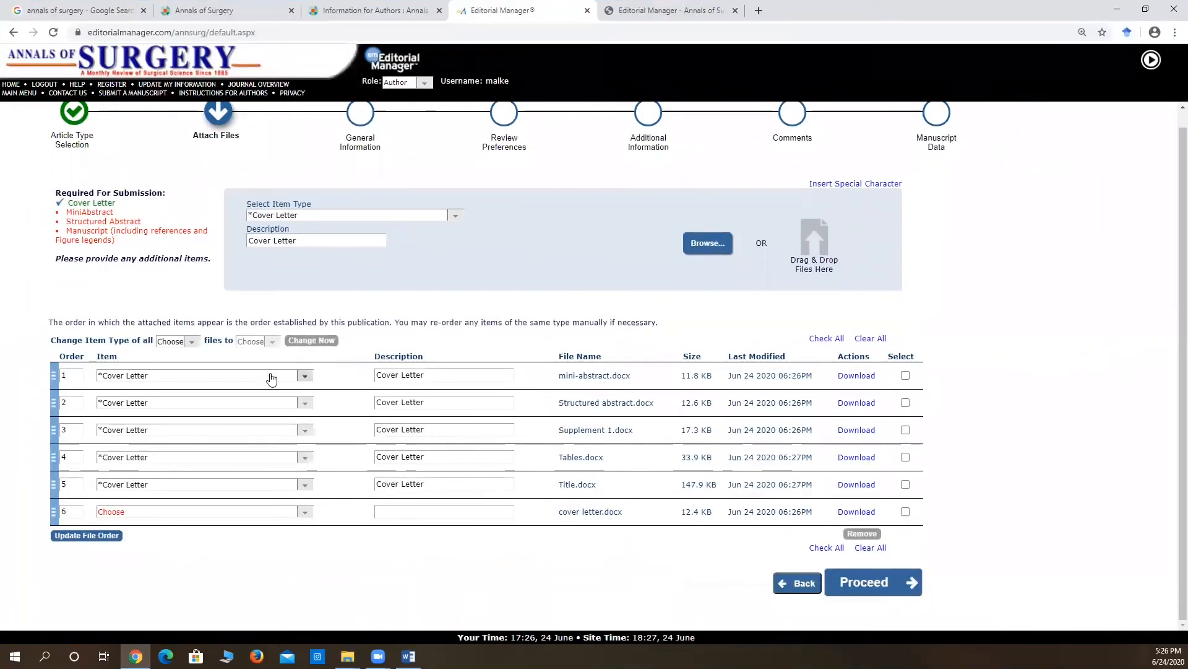
pyautogui.click(304, 377)
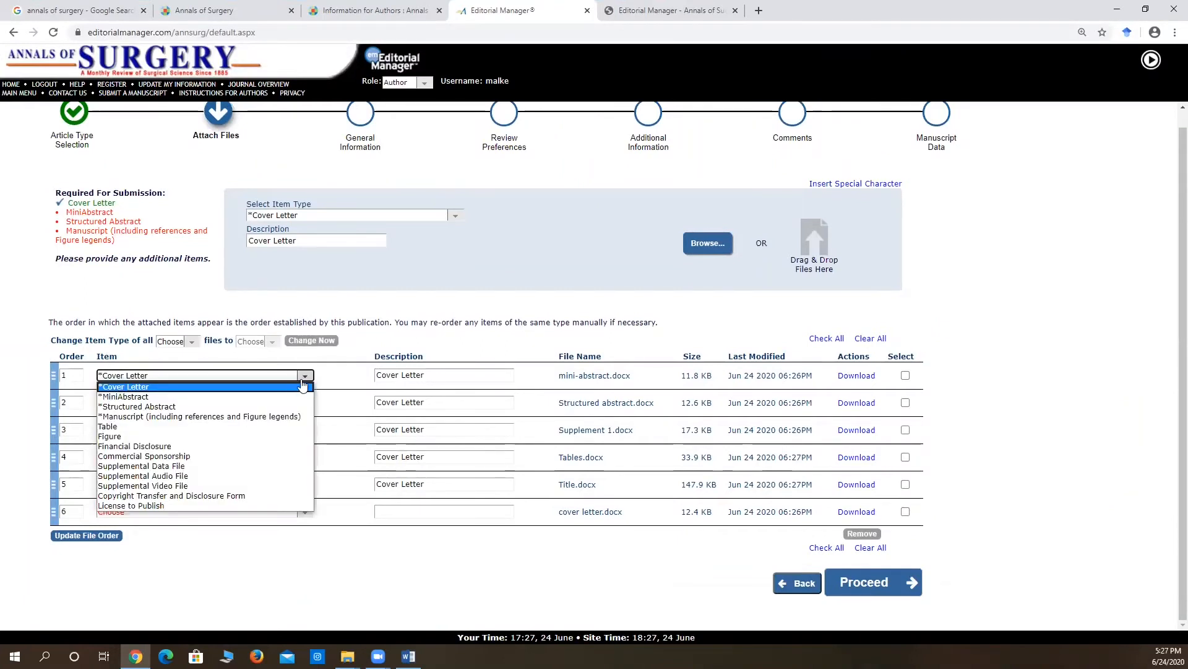
pyautogui.click(300, 387)
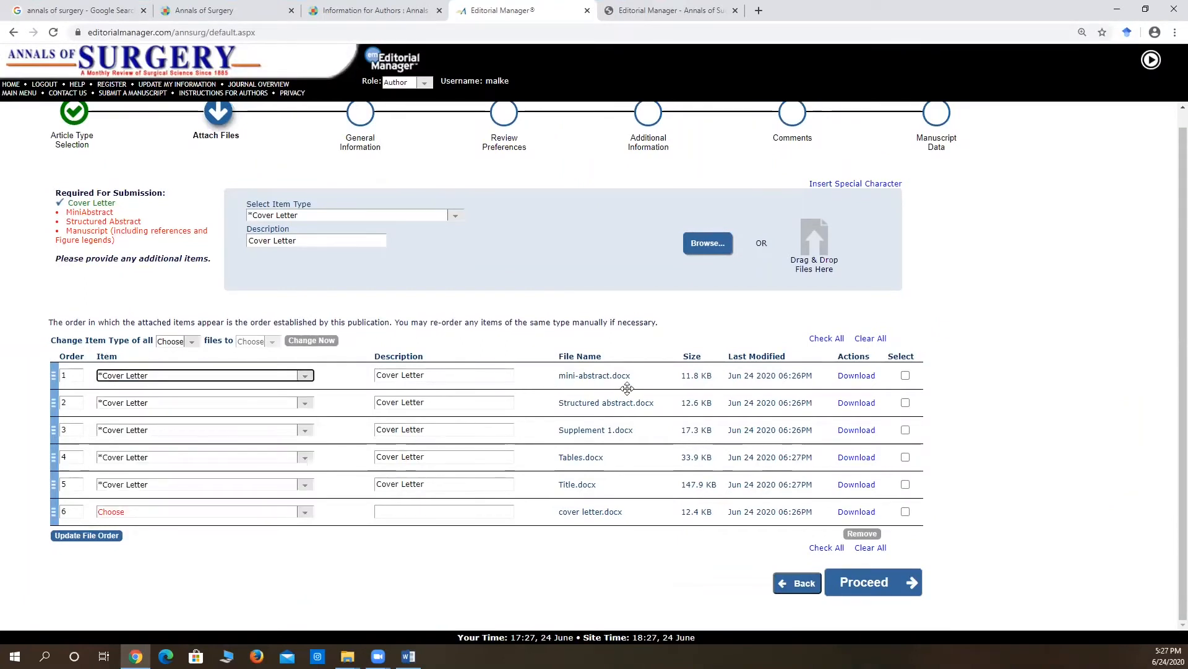
pyautogui.click(316, 374)
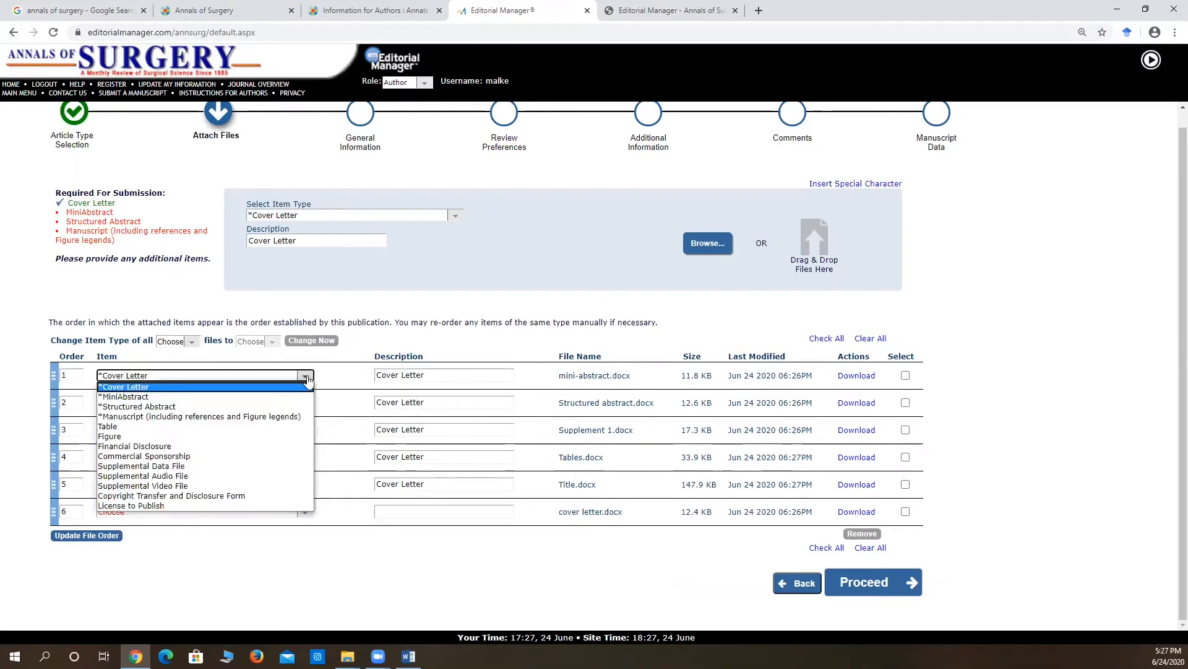
pyautogui.click(263, 396)
pyautogui.click(433, 378)
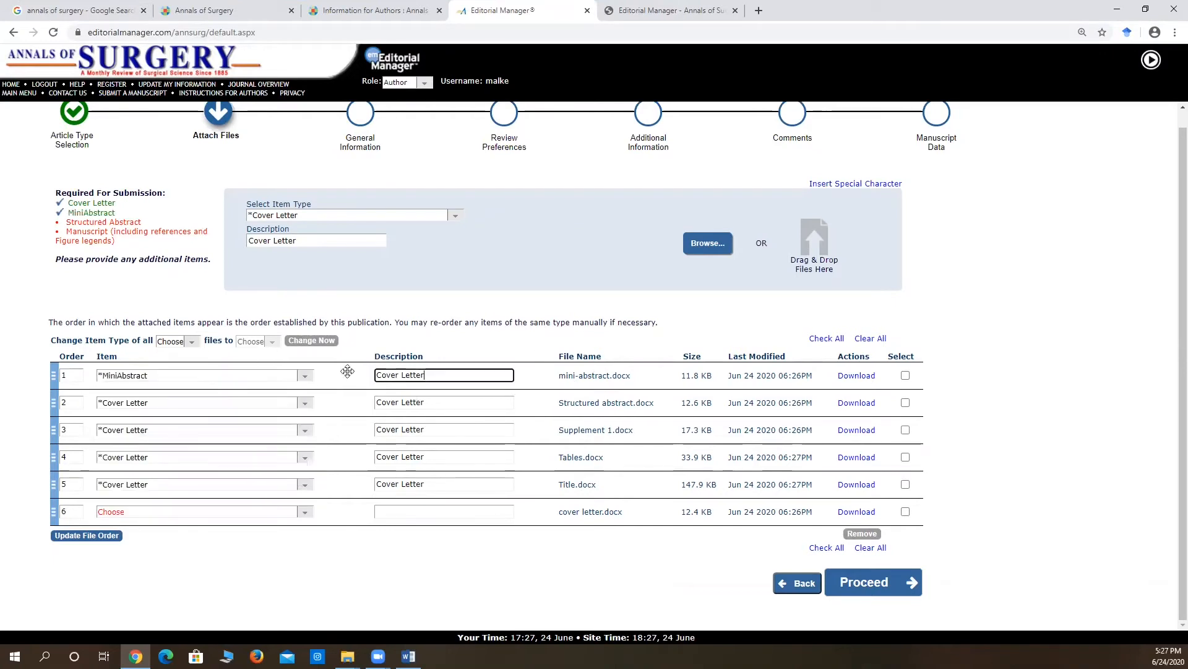
pyautogui.moveTo(376, 375); pyautogui.dragTo(470, 375)
pyautogui.write('Mini -abs')
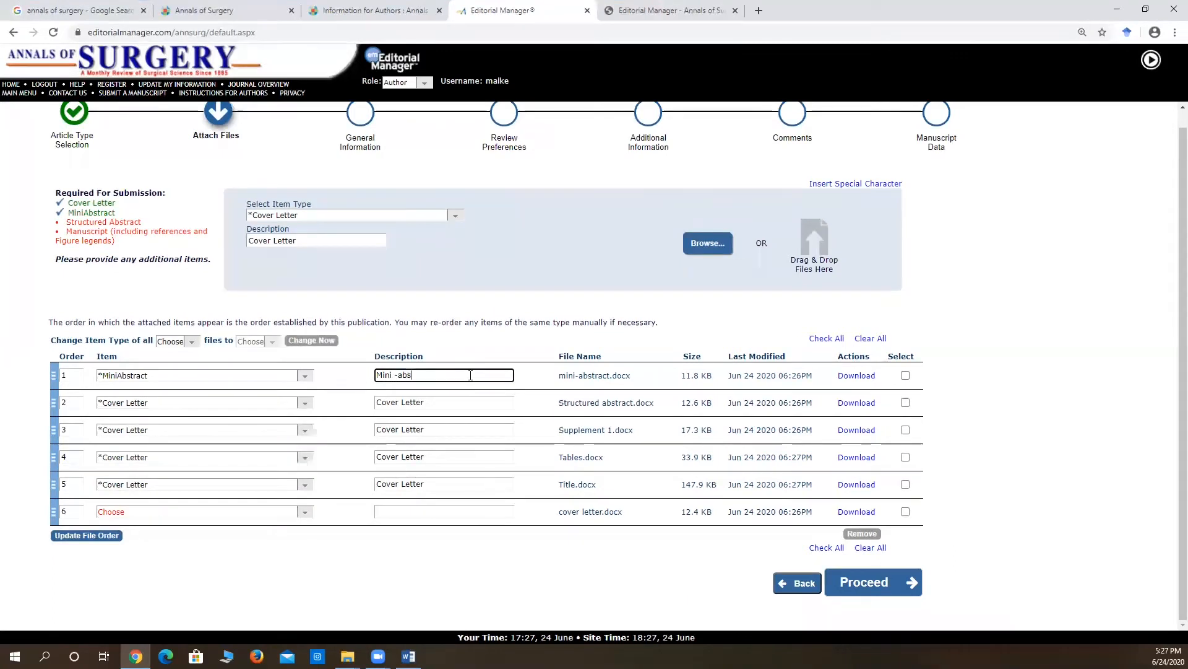
pyautogui.write('tract')
# Assign Structured abstract.docx the Structured Abstract item type and the description "Structured abstract"
pyautogui.click(301, 403)
pyautogui.click(258, 437)
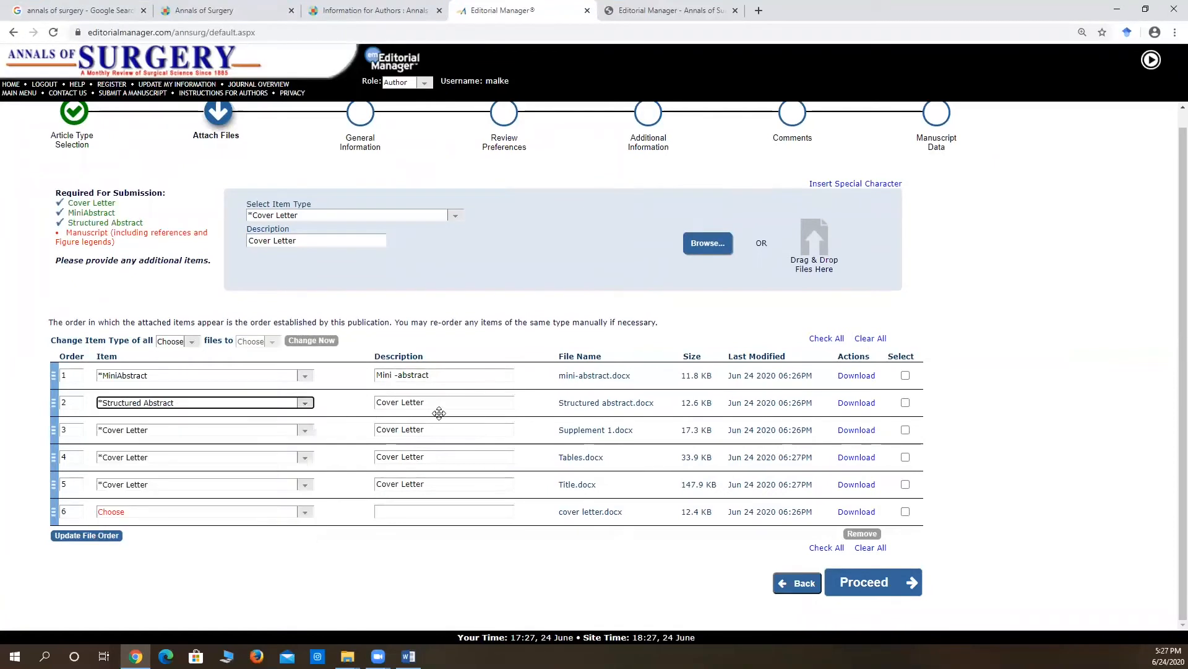
pyautogui.tripleClick(441, 403)
pyautogui.write('Str')
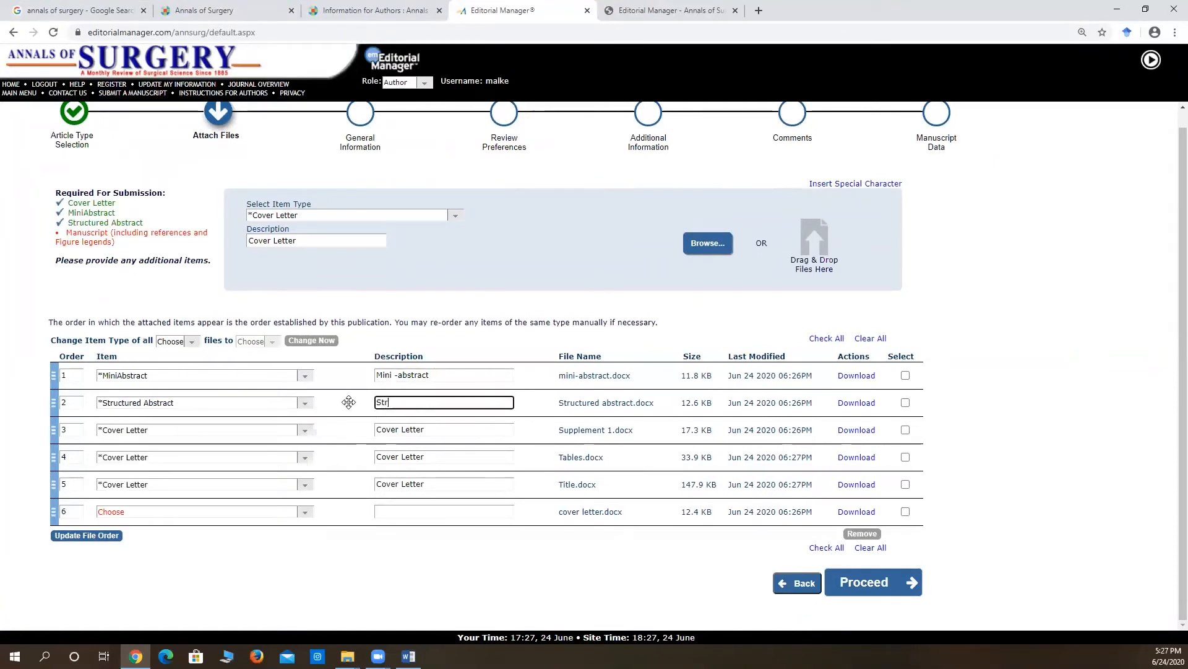
pyautogui.write('ucturedb')
pyautogui.press('BackSpace')
pyautogui.write('abstract')
# Clear the Cover Letter descriptions of Supplement 1.docx, Tables.docx and Title.docx
pyautogui.tripleClick(430, 432)
pyautogui.press('BackSpace')
pyautogui.tripleClick(431, 458)
pyautogui.press('BackSpace')
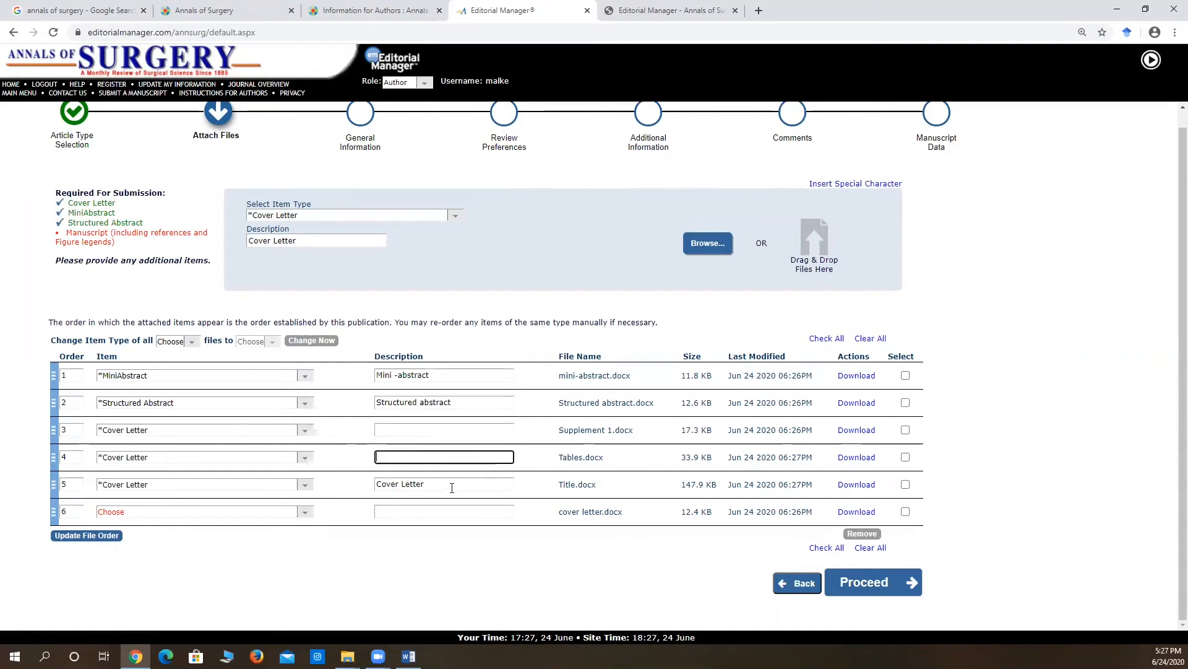
pyautogui.tripleClick(450, 486)
pyautogui.press('BackSpace')
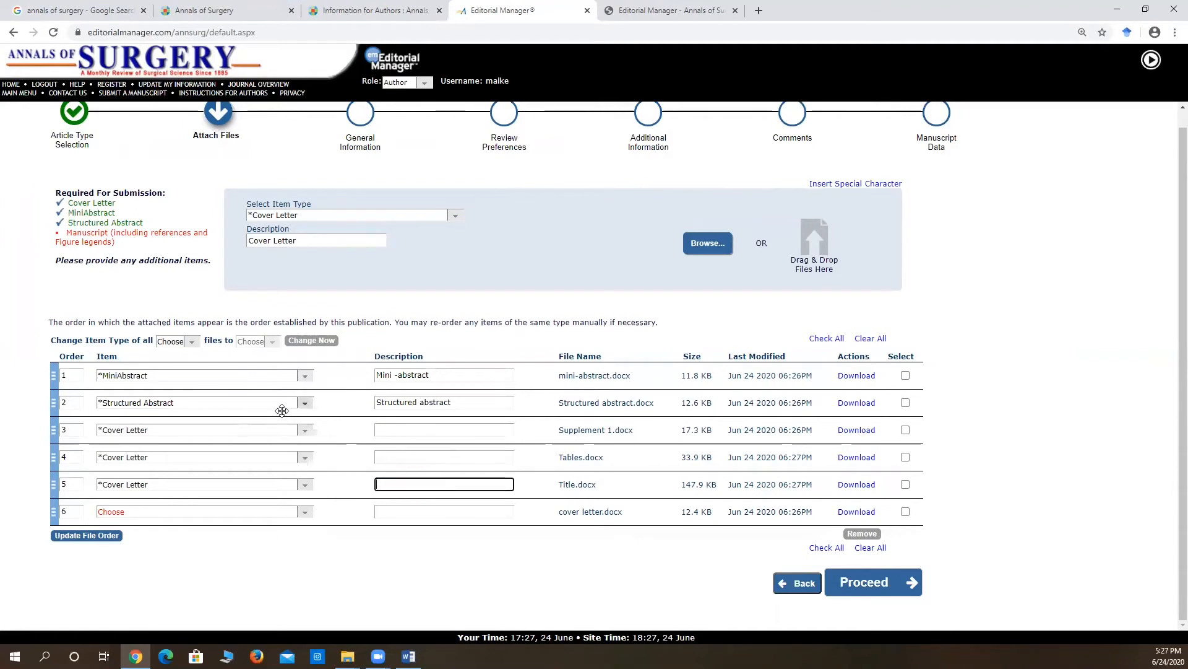
# Assign item types: Supplemental Data File to Supplement 1.docx, Table to Tables.docx, Manuscript to Title.docx and Cover Letter to cover letter.docx
pyautogui.click(306, 430)
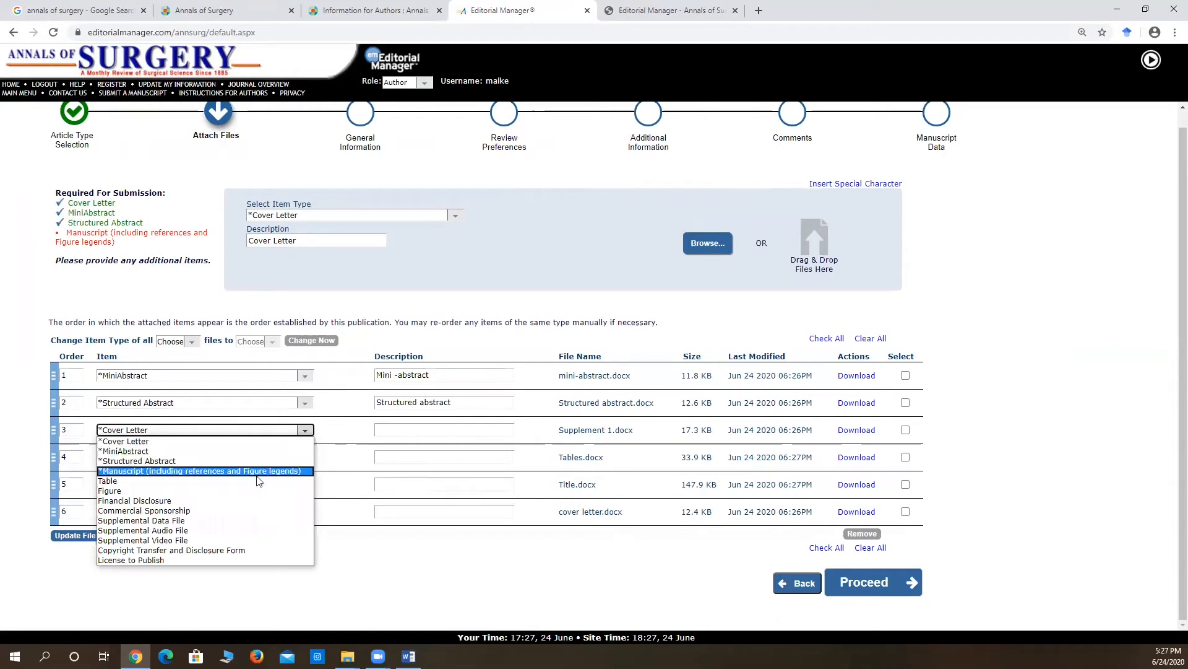
pyautogui.click(237, 522)
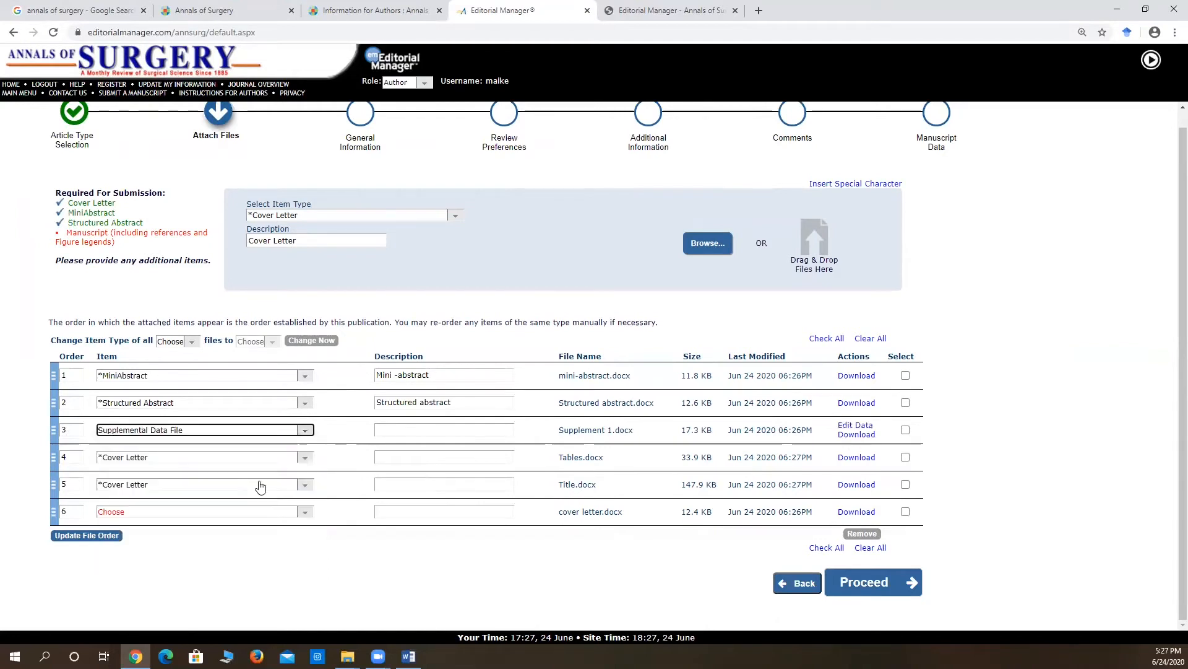
pyautogui.click(305, 458)
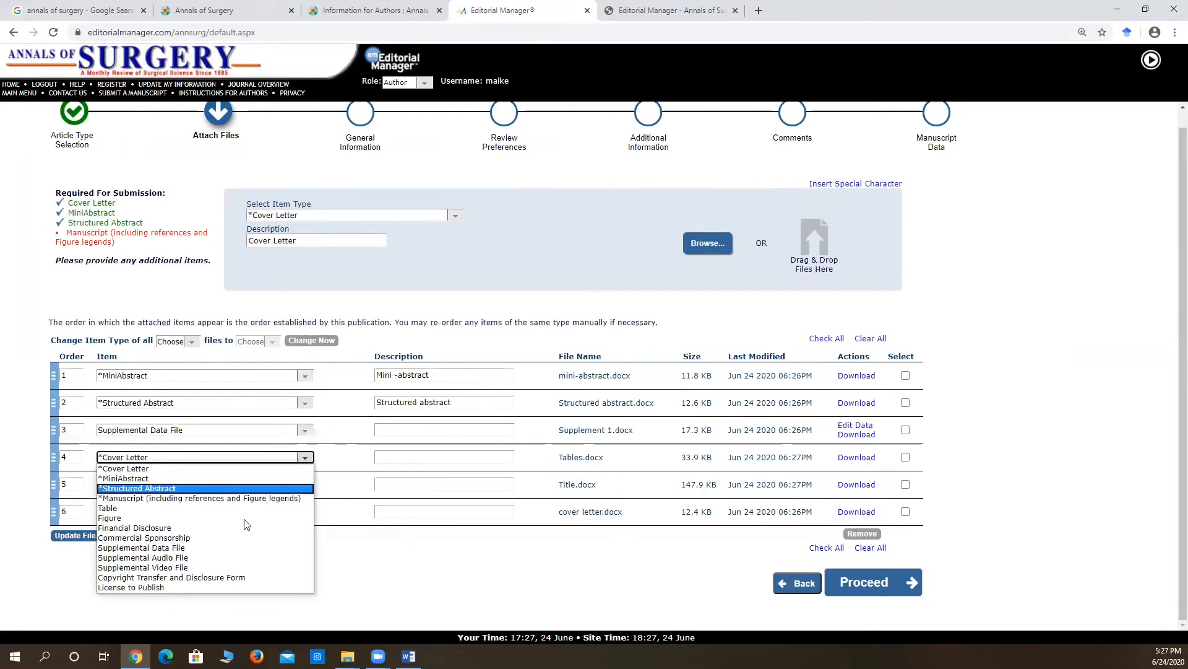
pyautogui.click(210, 508)
pyautogui.click(305, 484)
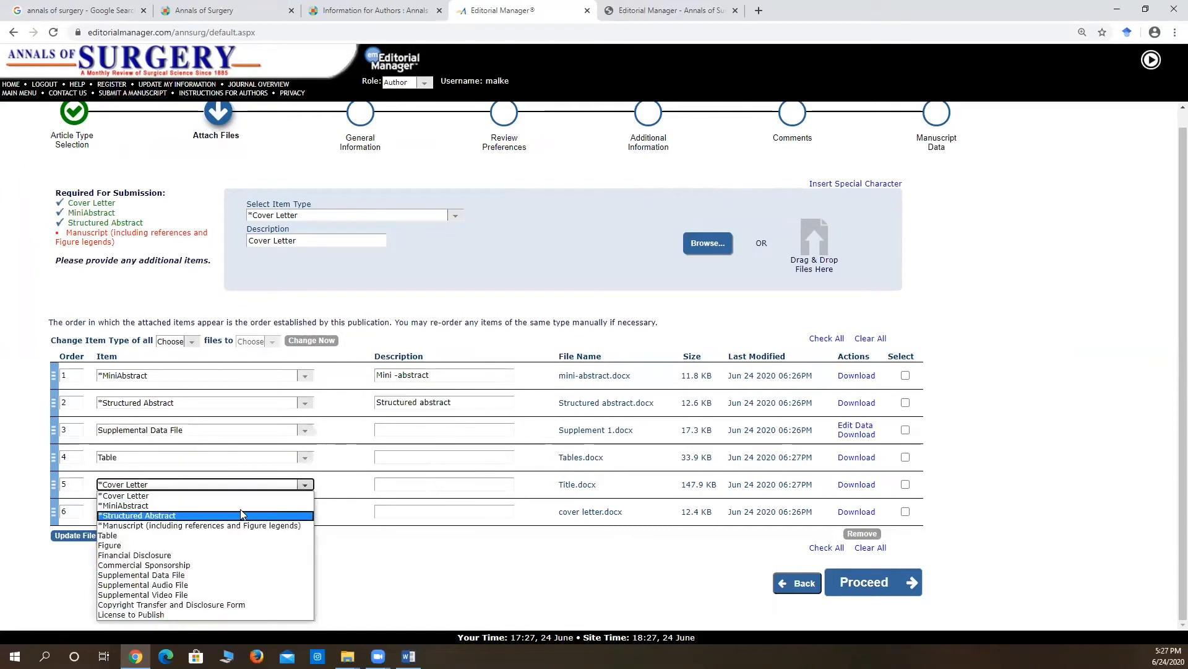
pyautogui.click(251, 525)
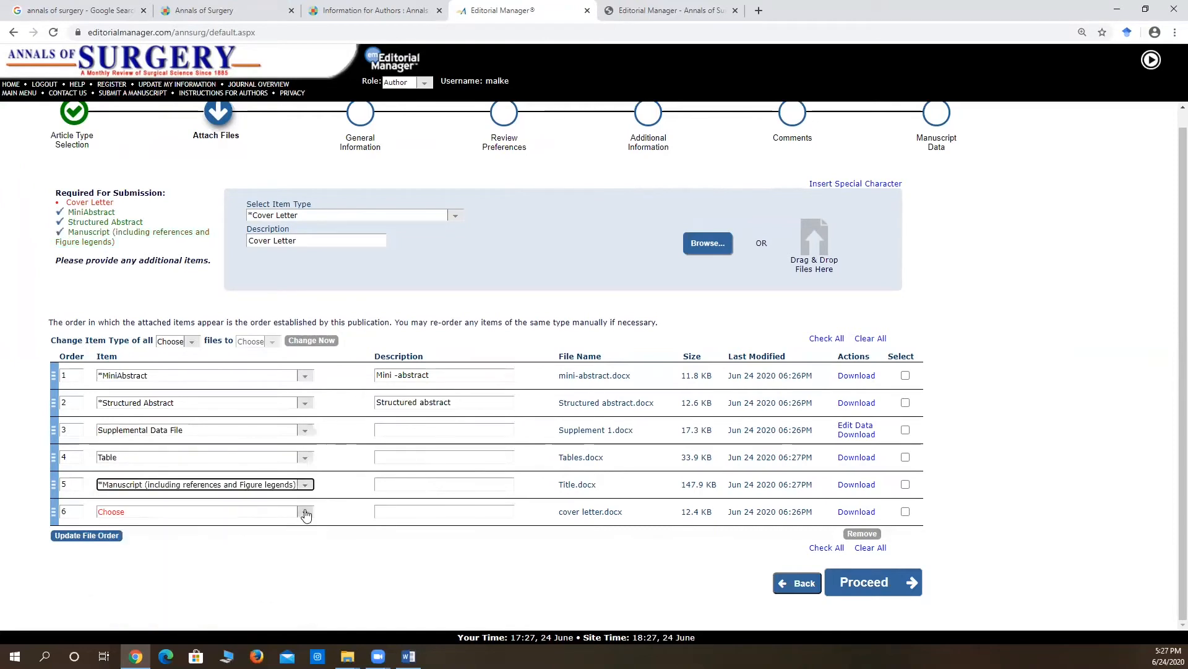
pyautogui.click(305, 513)
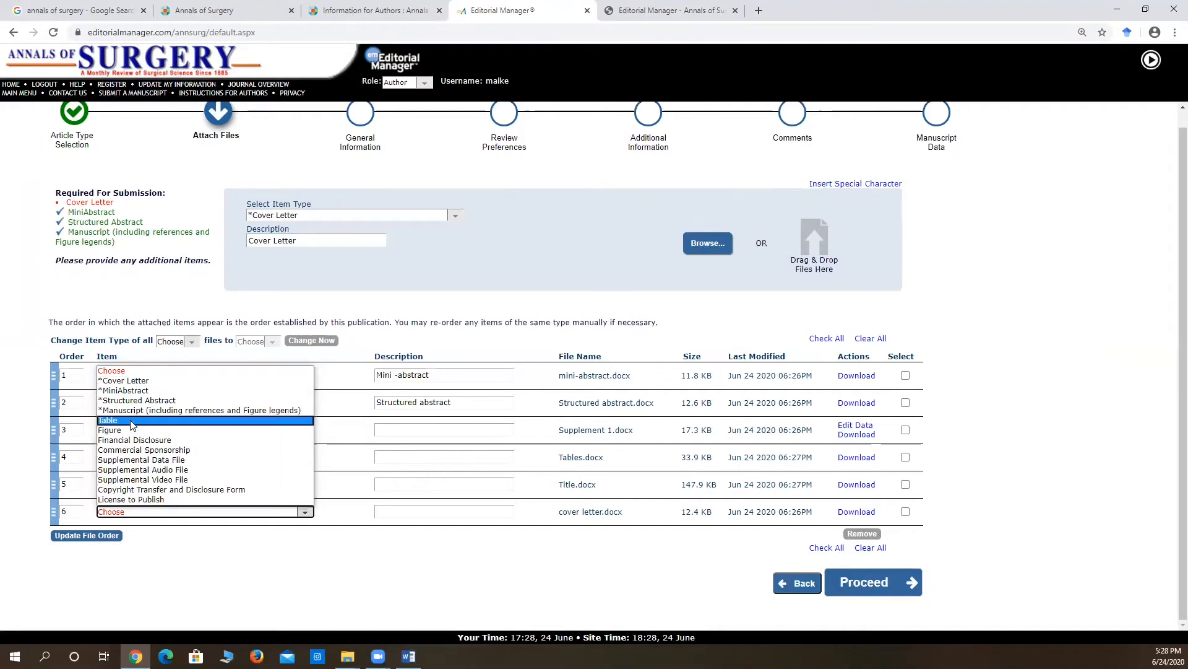
pyautogui.click(146, 381)
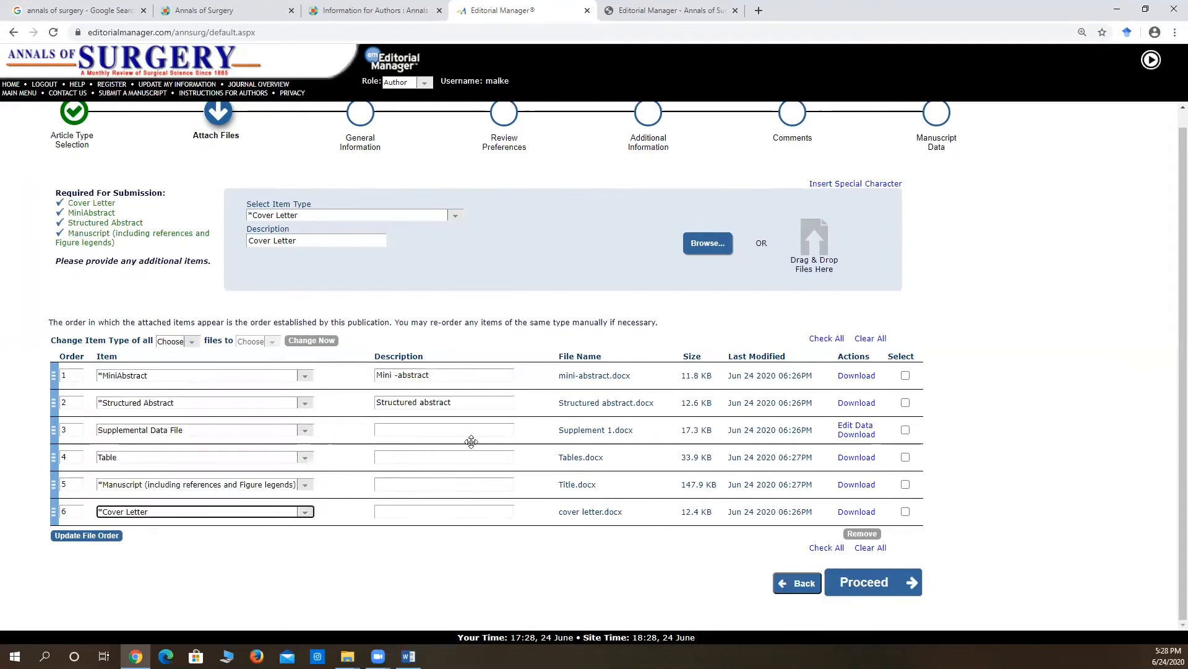
# Proceed to General Information, set the region of origin to United States, and continue to Review Preferences
pyautogui.click(907, 583)
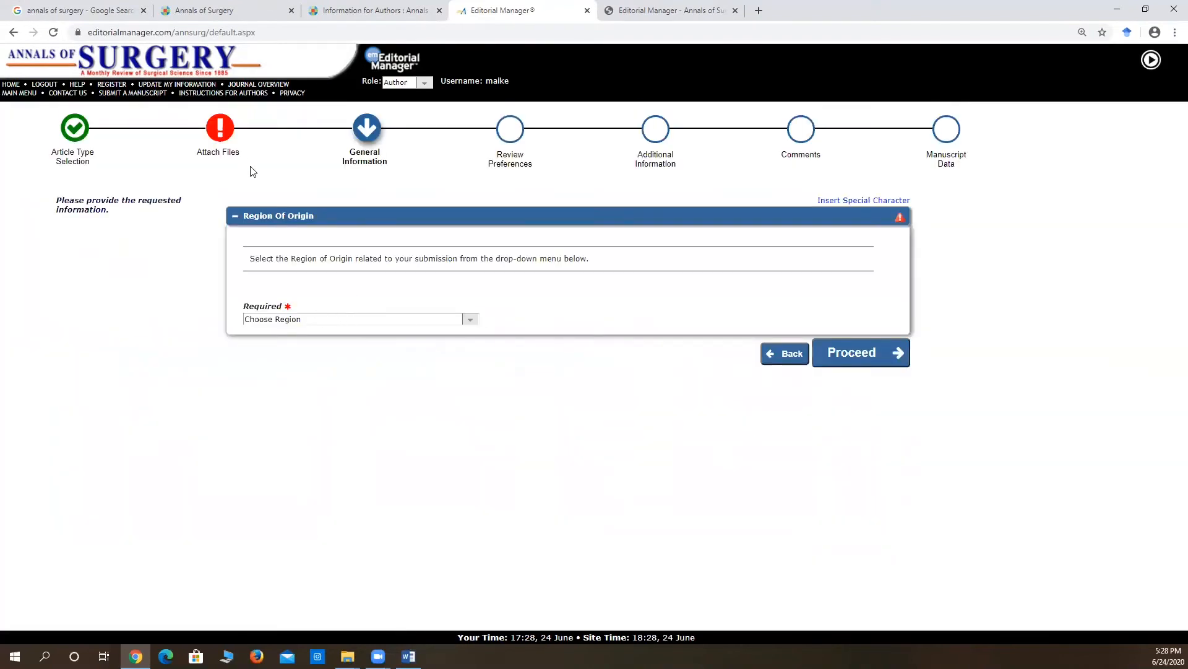
pyautogui.click(350, 323)
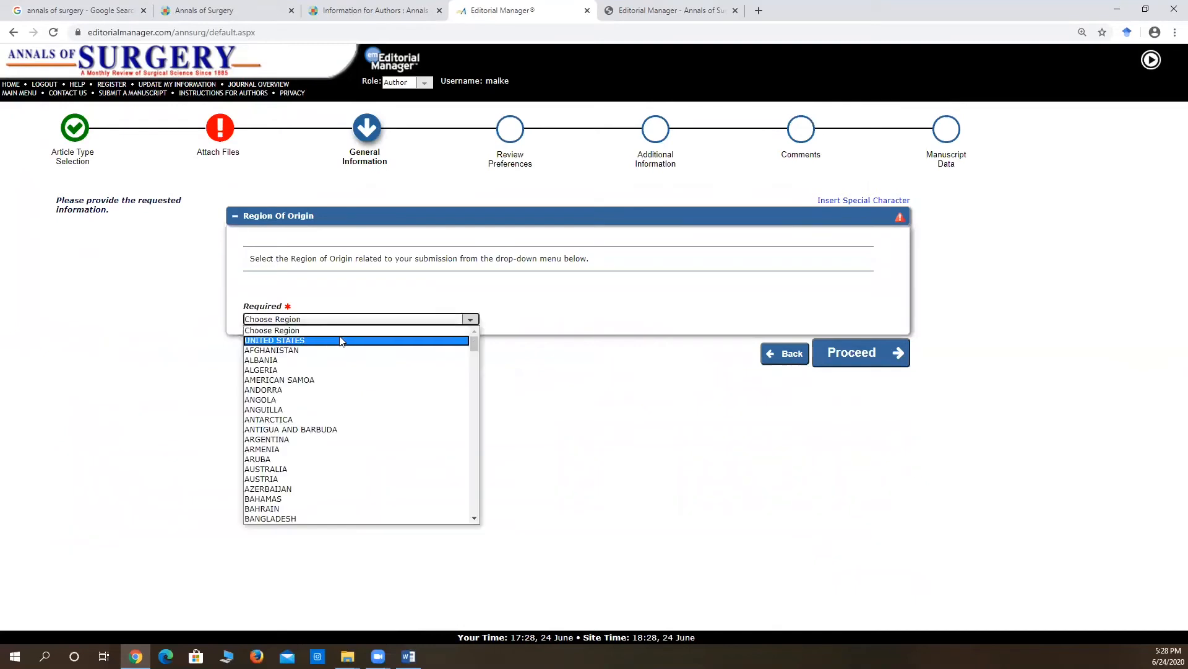
pyautogui.click(342, 341)
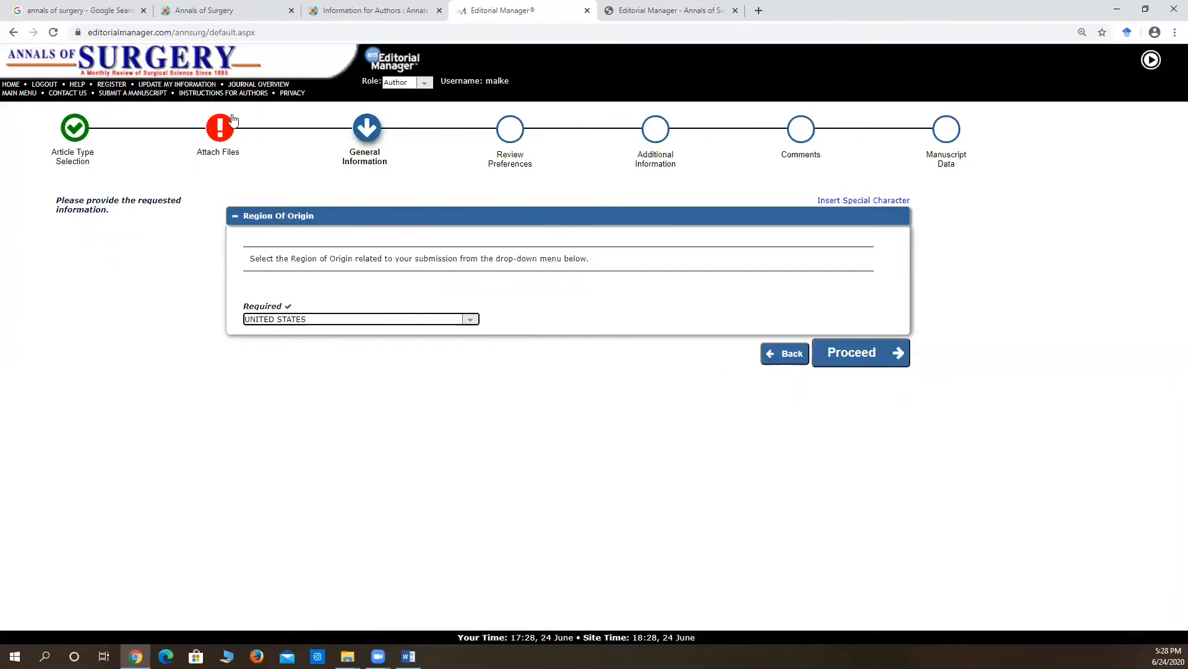
pyautogui.click(854, 353)
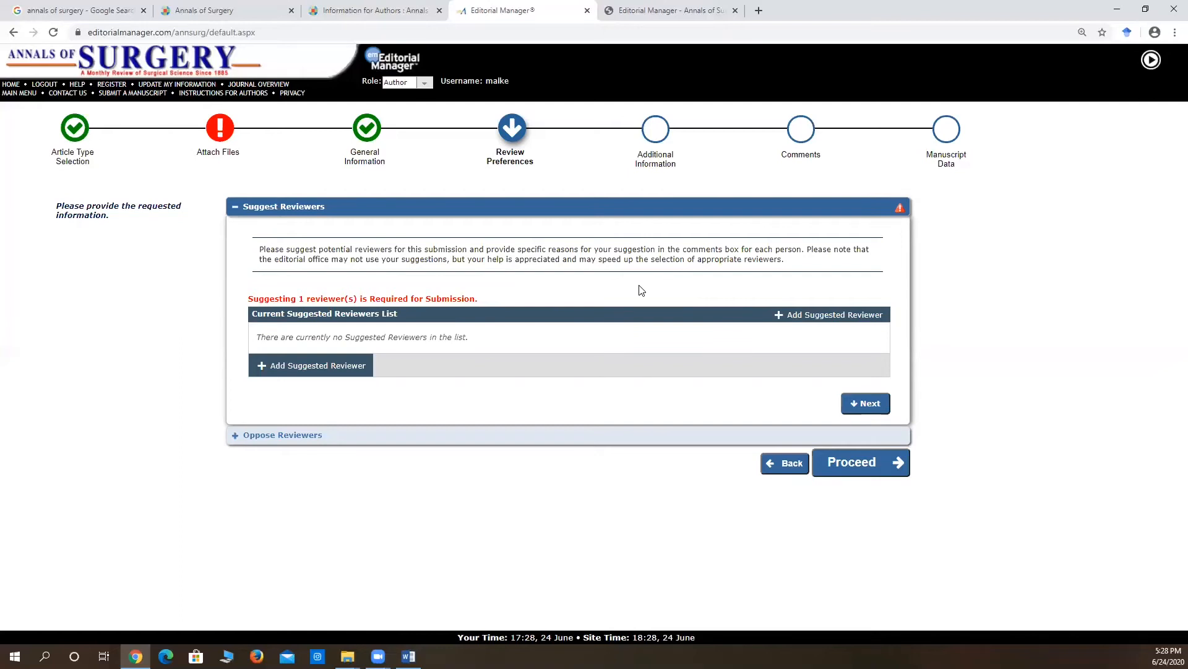
# Open a new suggested reviewer entry to examine its required fields, and discard it
pyautogui.click(295, 370)
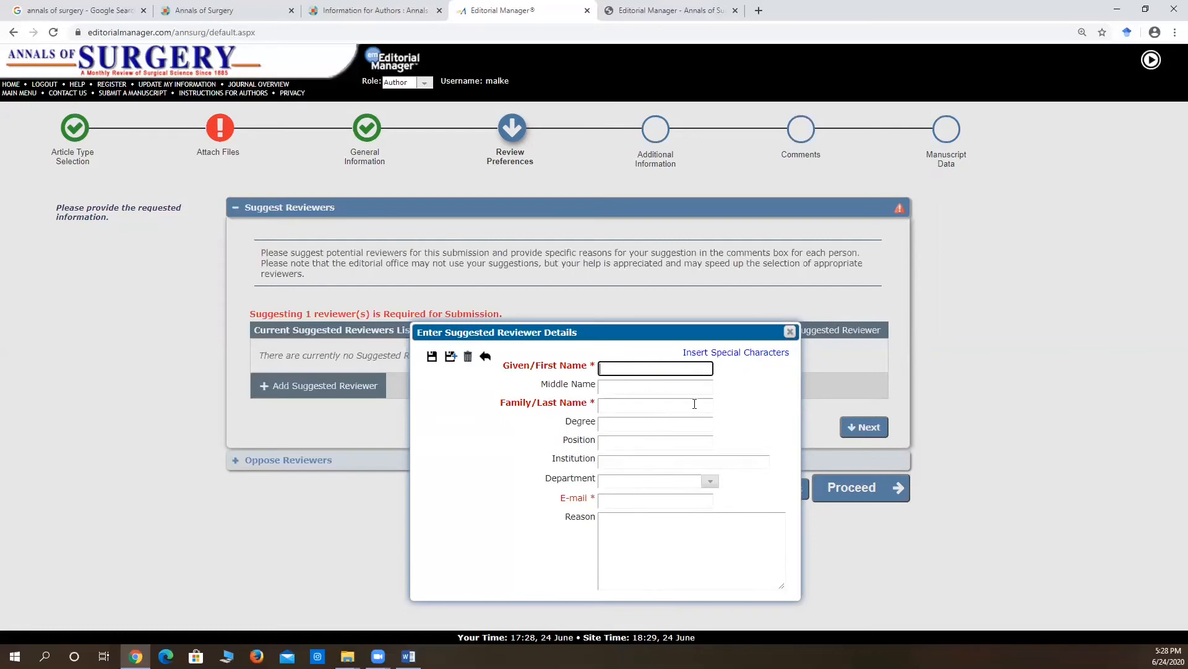
pyautogui.click(790, 331)
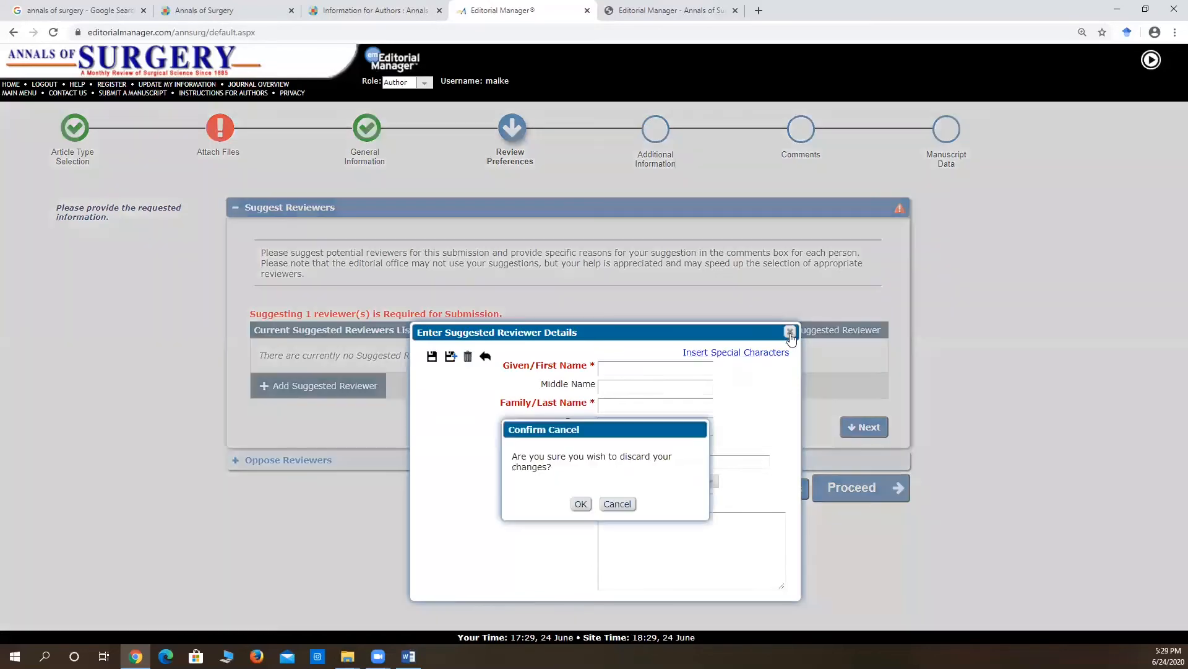
pyautogui.click(582, 505)
# Go to the Additional Information questionnaire, look over its authorship, trial and disclosure questions, and continue past Comments to Manuscript Data
pyautogui.click(862, 463)
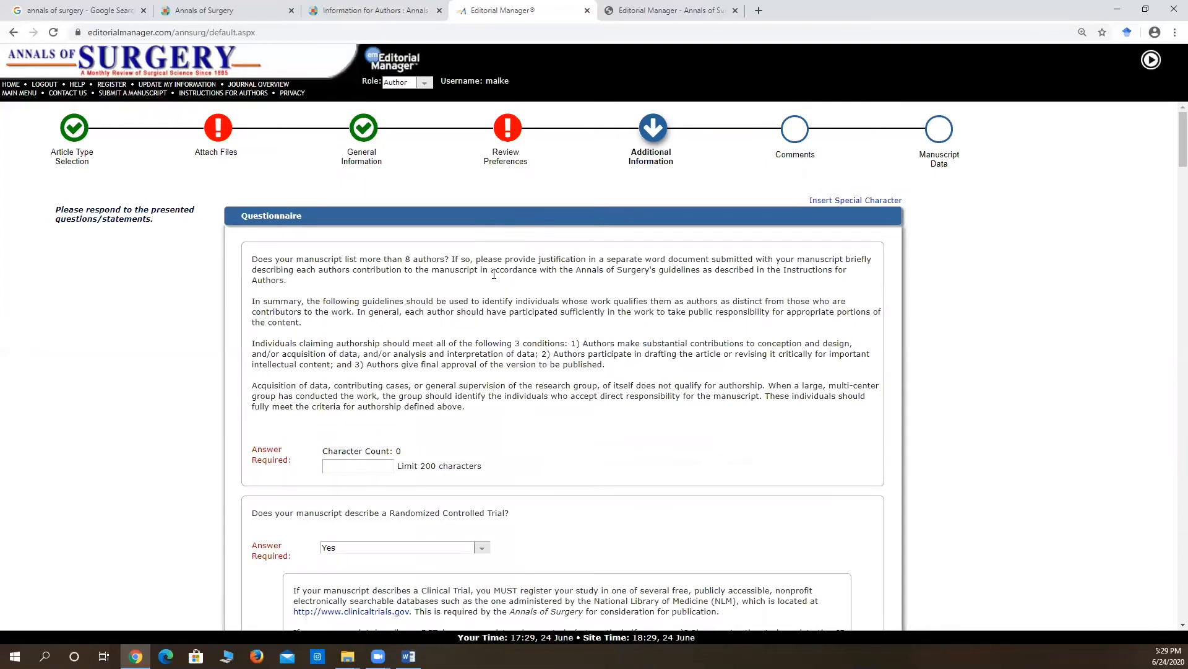
pyautogui.scroll(-10, 494, 273)
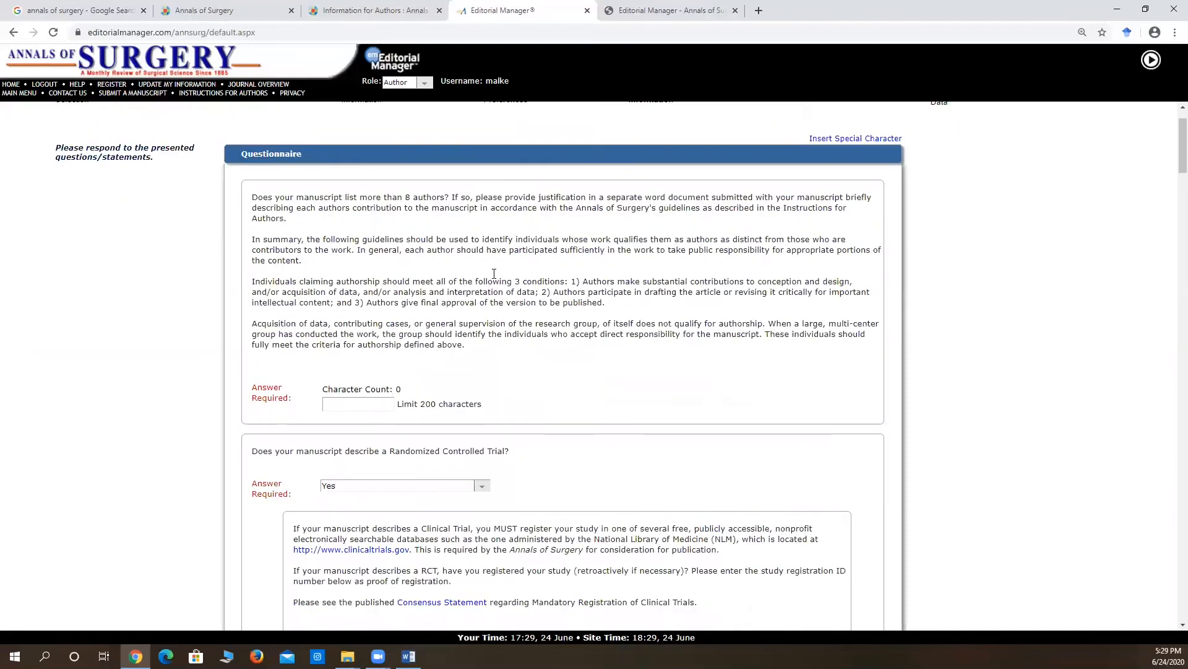
pyautogui.scroll(-6, 285, 204)
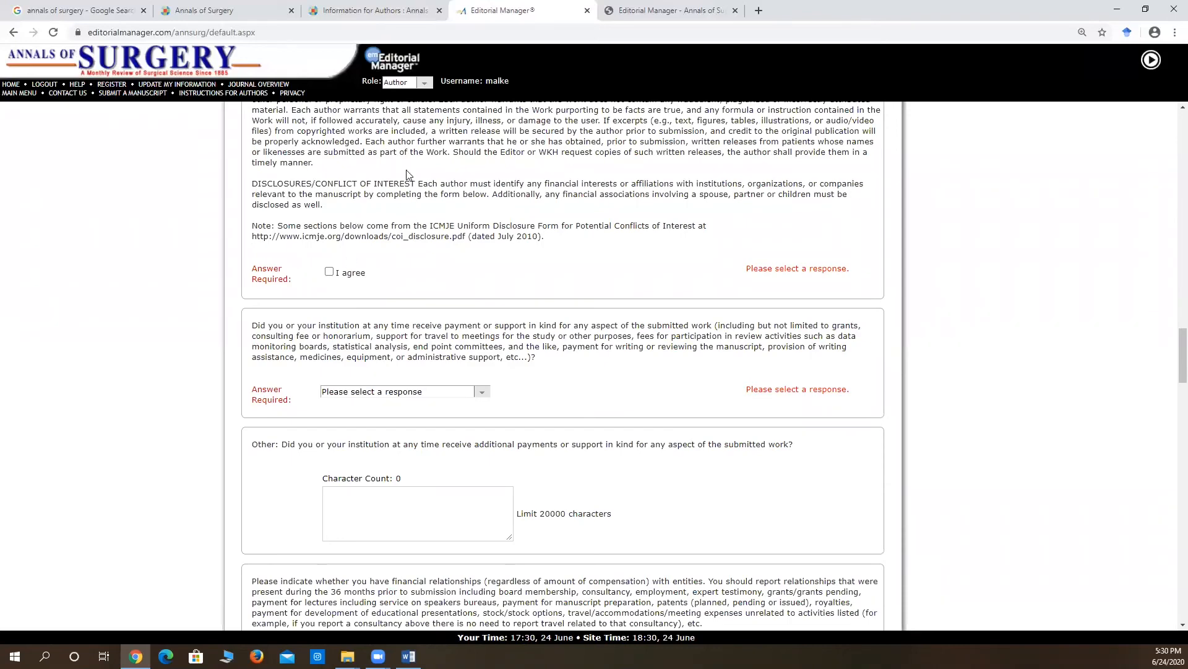
pyautogui.scroll(-4, 405, 256)
pyautogui.scroll(-9, 407, 246)
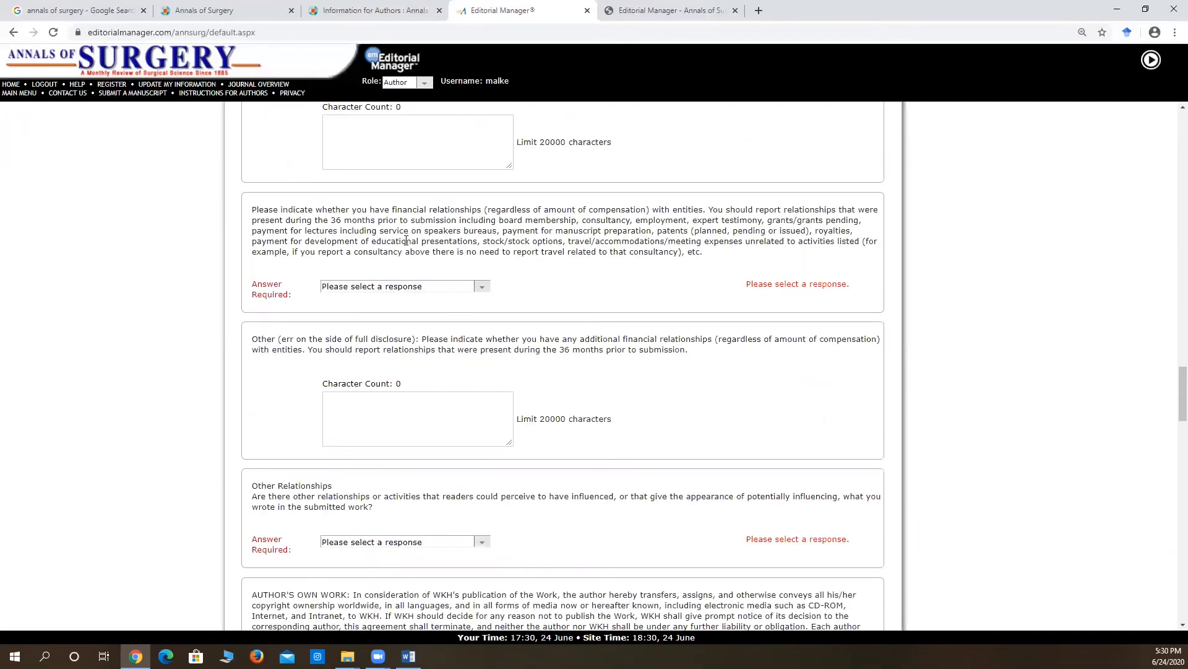
pyautogui.scroll(-14, 406, 241)
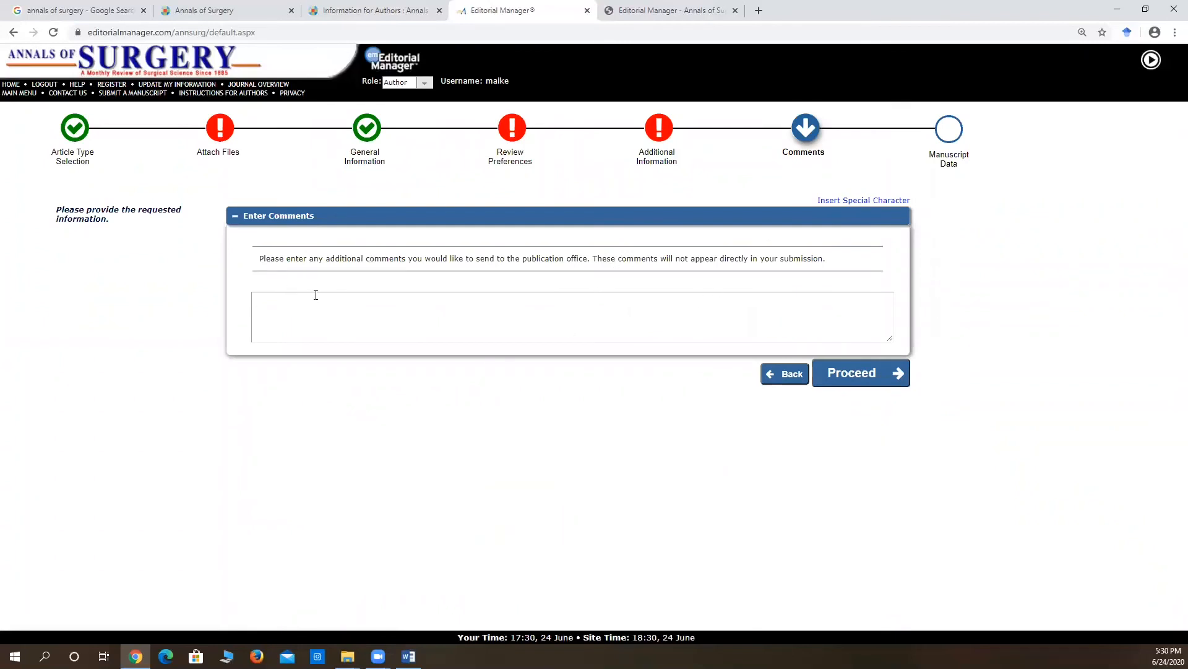
pyautogui.click(883, 369)
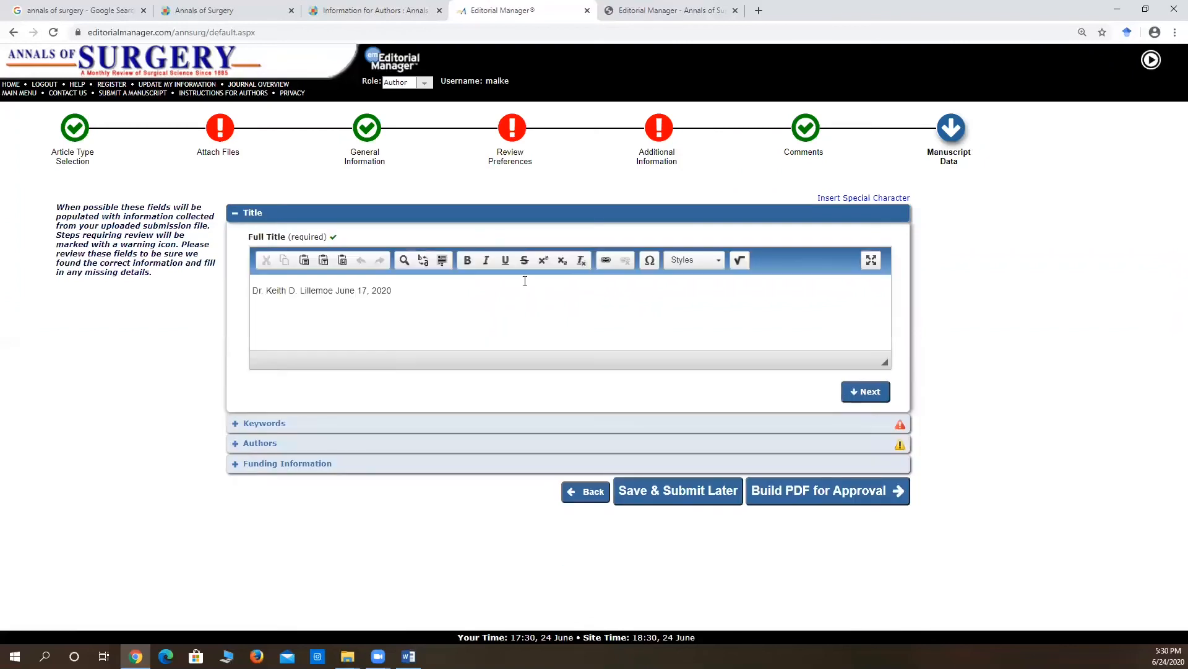
# Delete the auto-filled full title and move on past the empty Keywords section to Authors
pyautogui.tripleClick(430, 286)
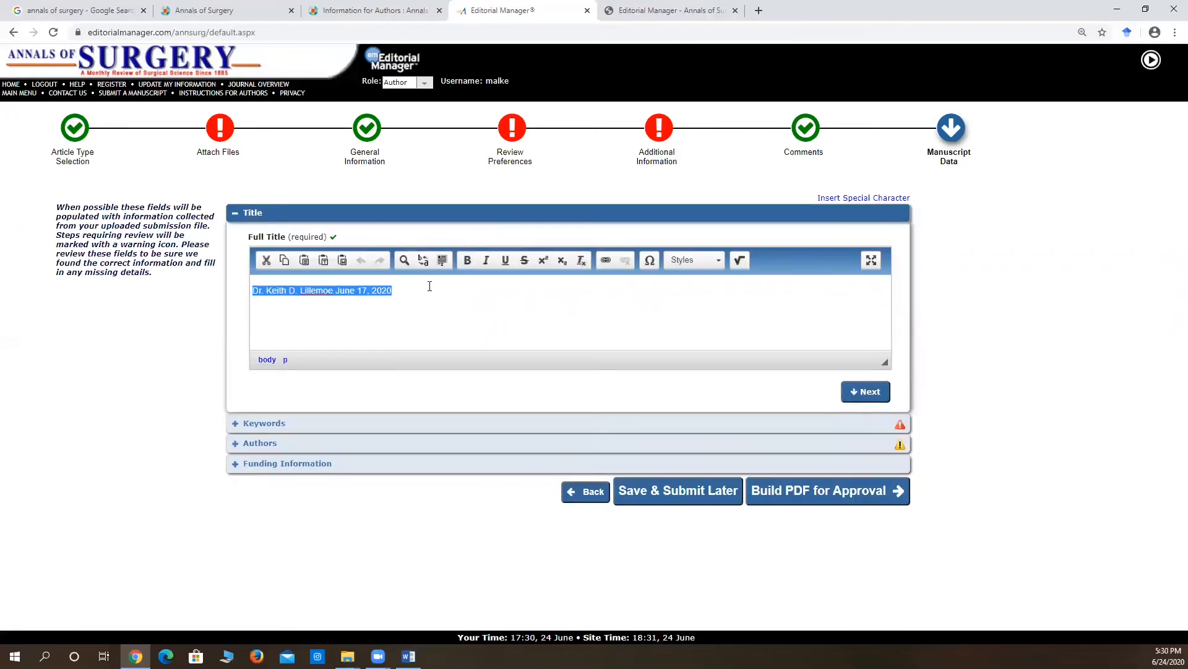
pyautogui.press('BackSpace')
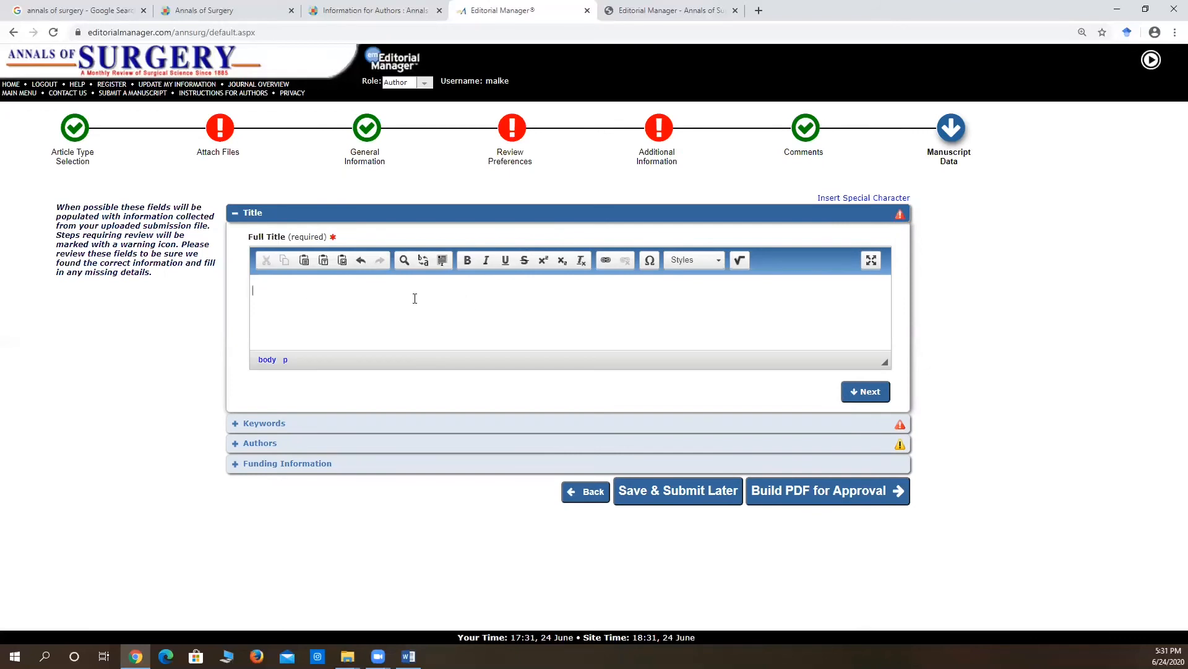
pyautogui.click(866, 391)
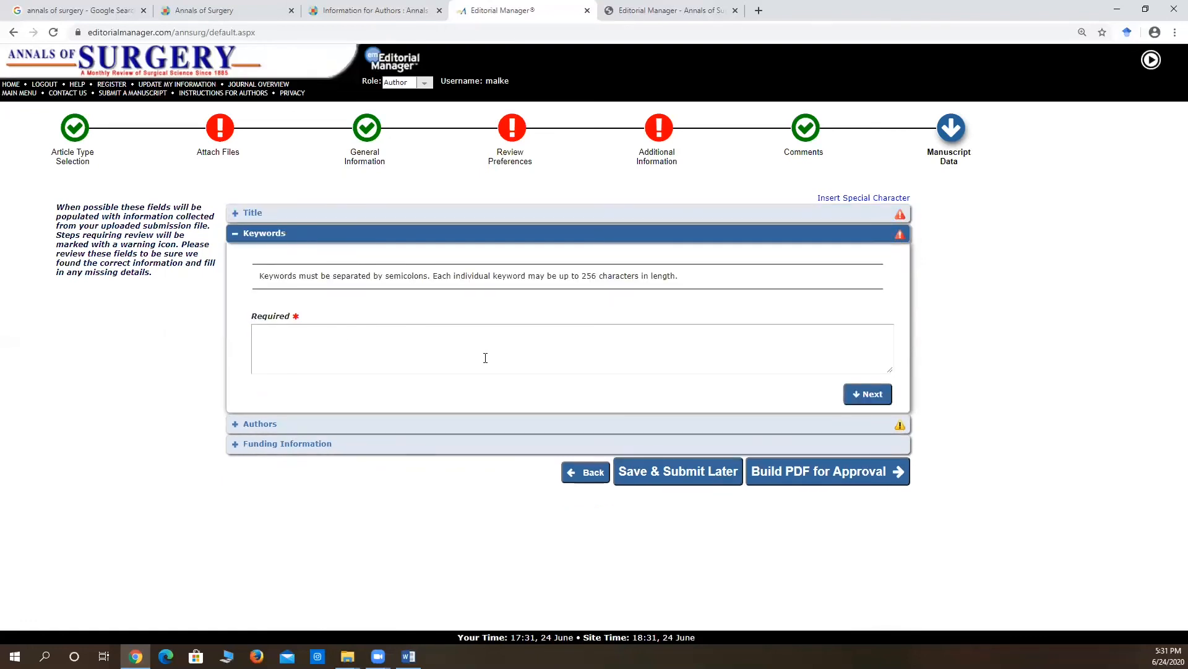
pyautogui.click(867, 394)
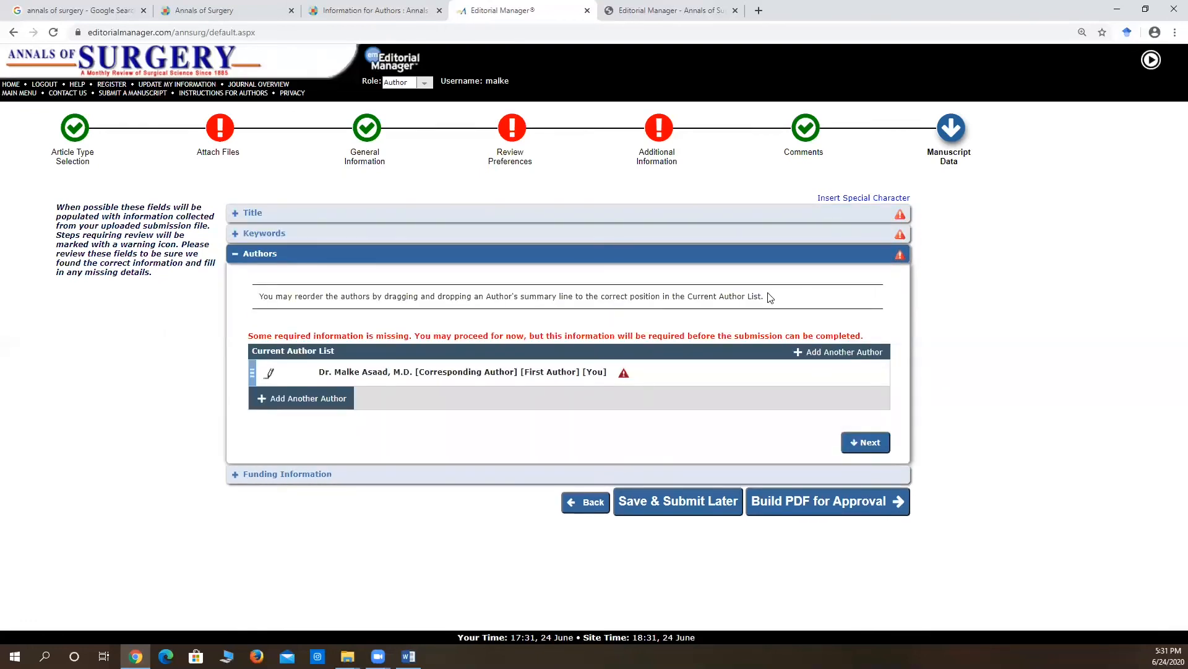
# Examine the fields of a new author entry, mark it as corresponding author to read the accompanying note, and discard the entry
pyautogui.click(298, 394)
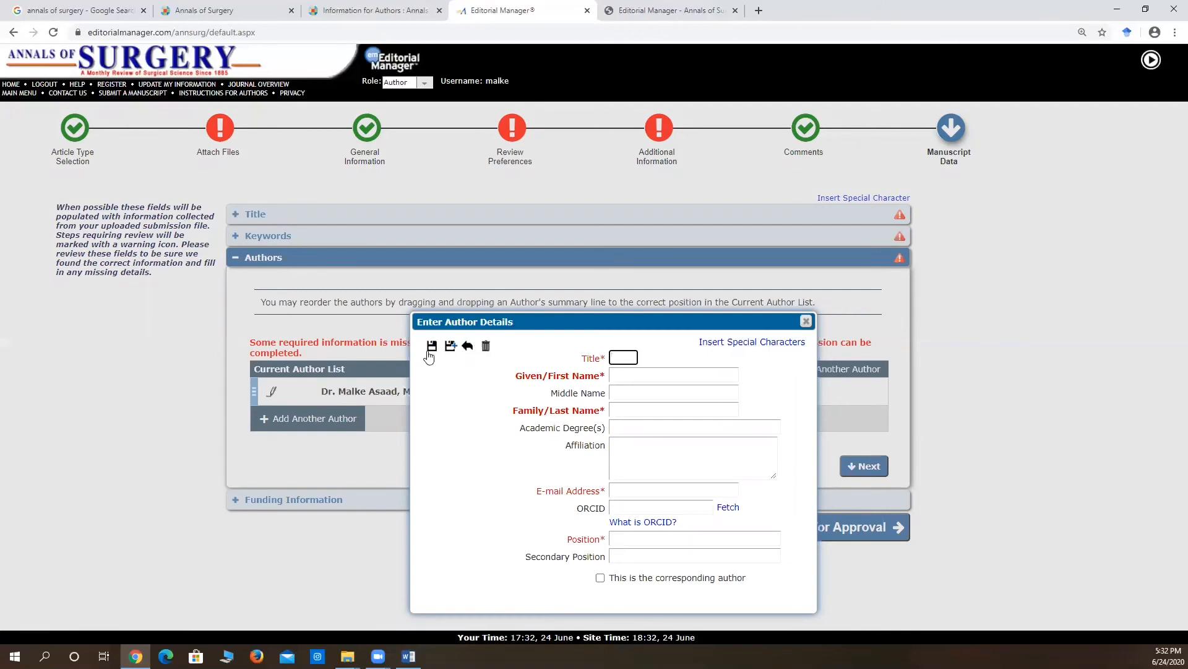
pyautogui.click(805, 321)
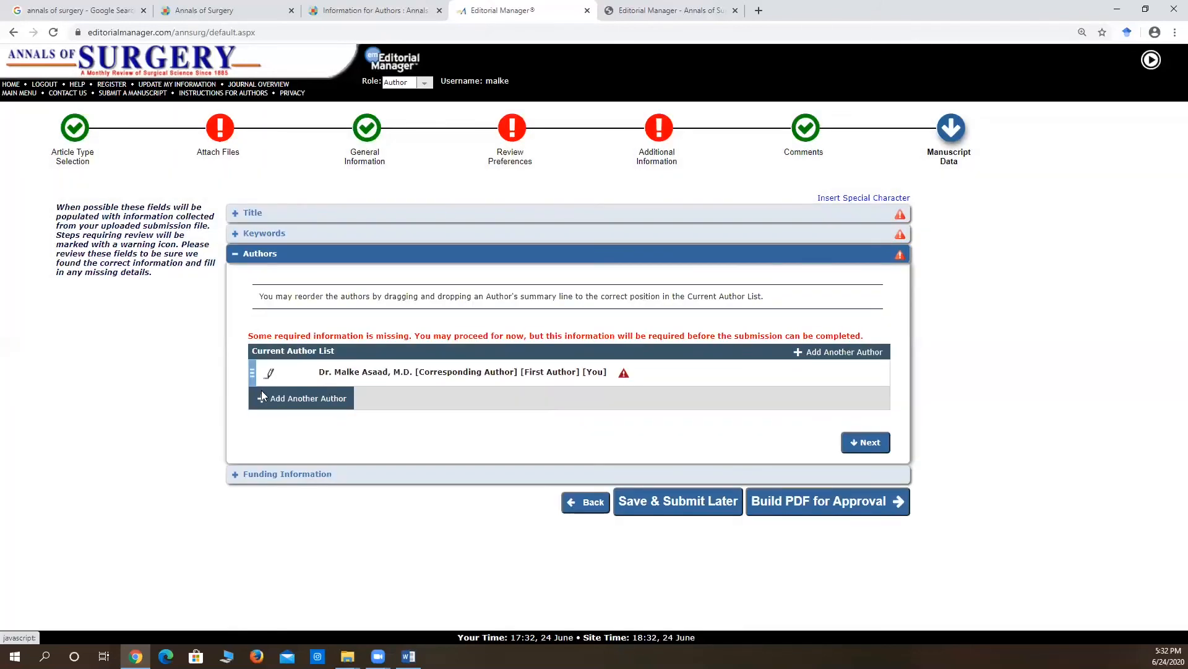
pyautogui.click(263, 395)
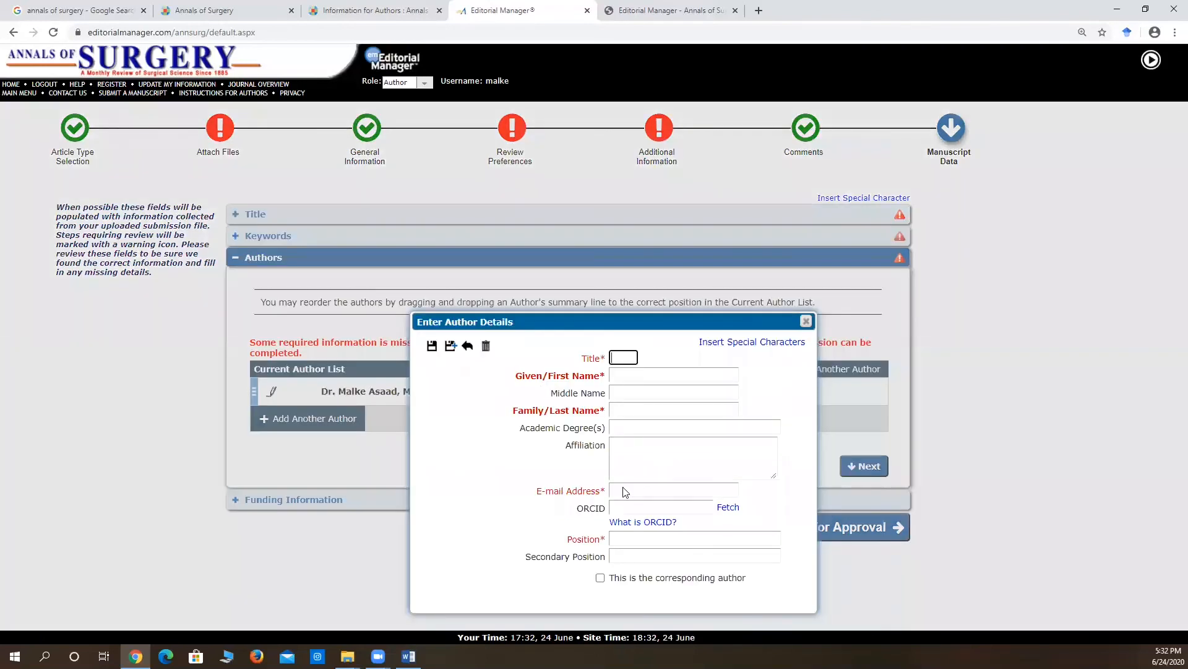
pyautogui.click(601, 579)
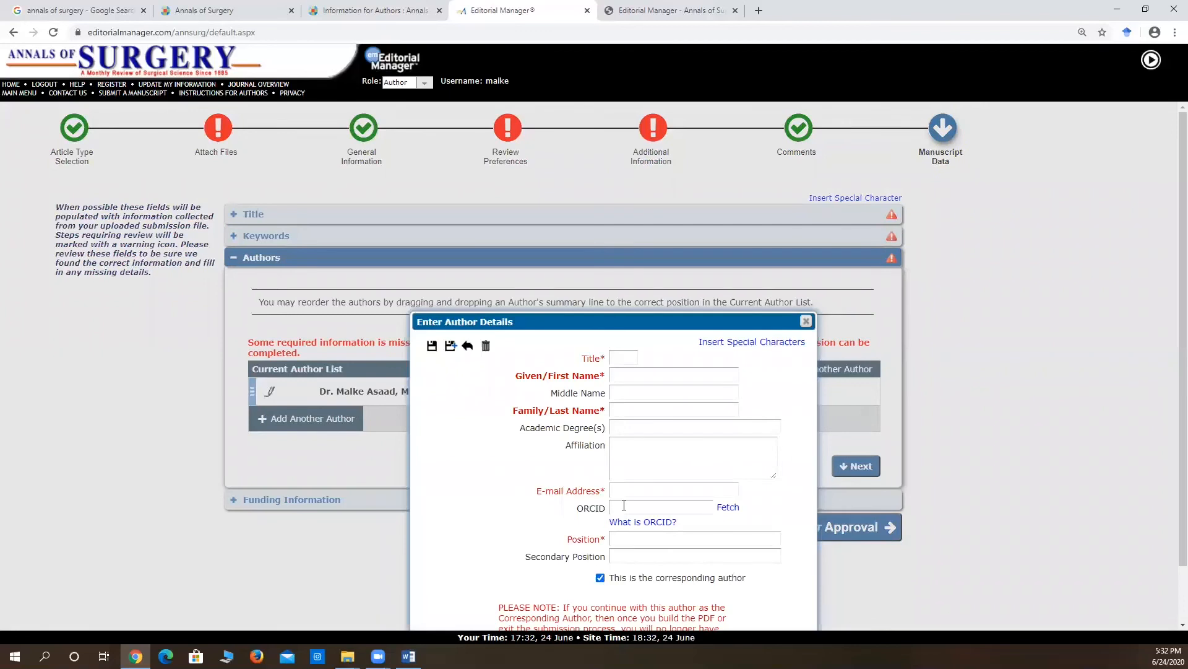
pyautogui.scroll(-1, 625, 504)
pyautogui.moveTo(563, 545); pyautogui.dragTo(614, 564)
pyautogui.click(614, 564)
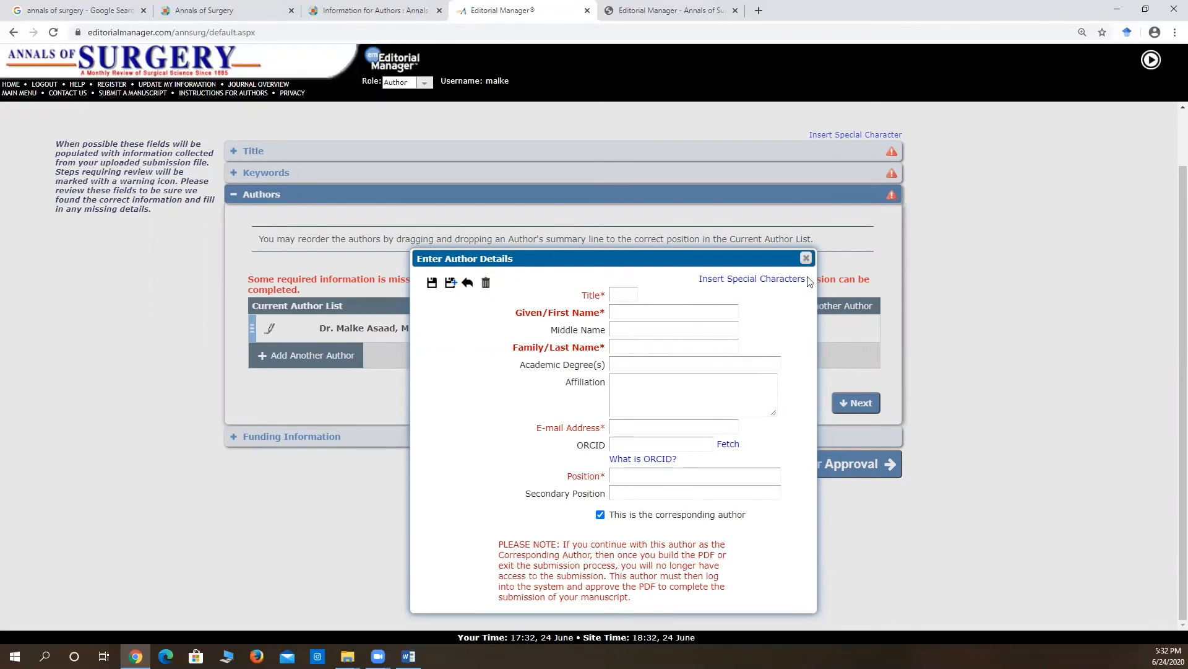
pyautogui.click(807, 257)
pyautogui.click(588, 474)
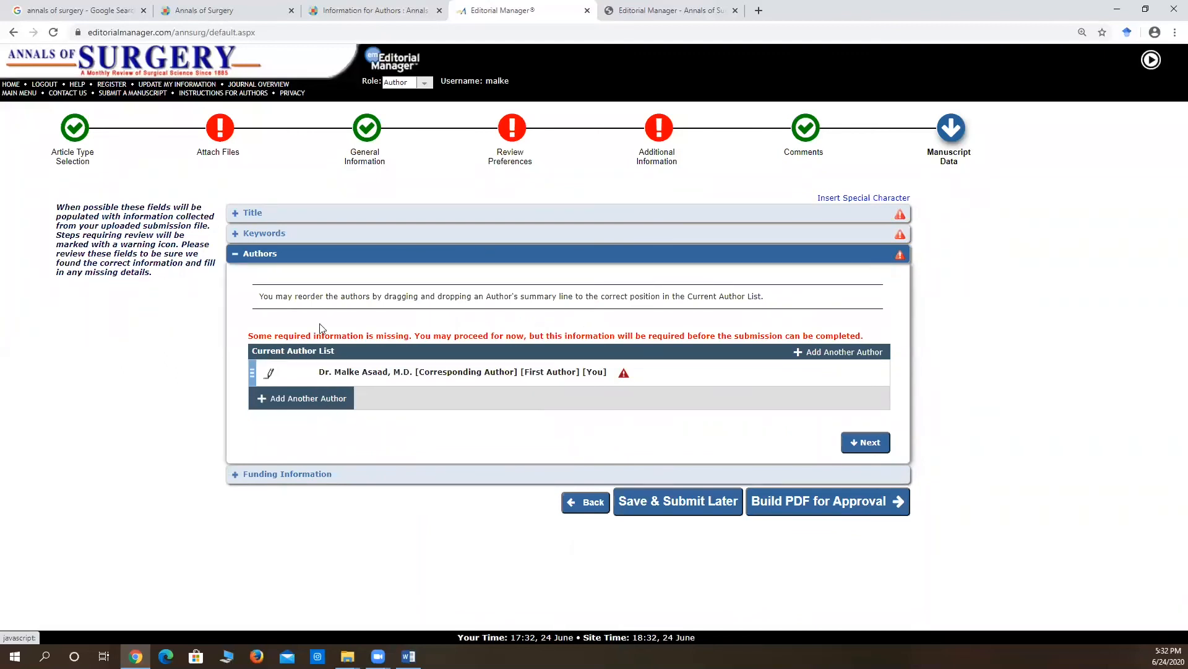
# Reopen a blank author entry, reread the corresponding author note about losing access to the submission, and discard the entry
pyautogui.click(326, 404)
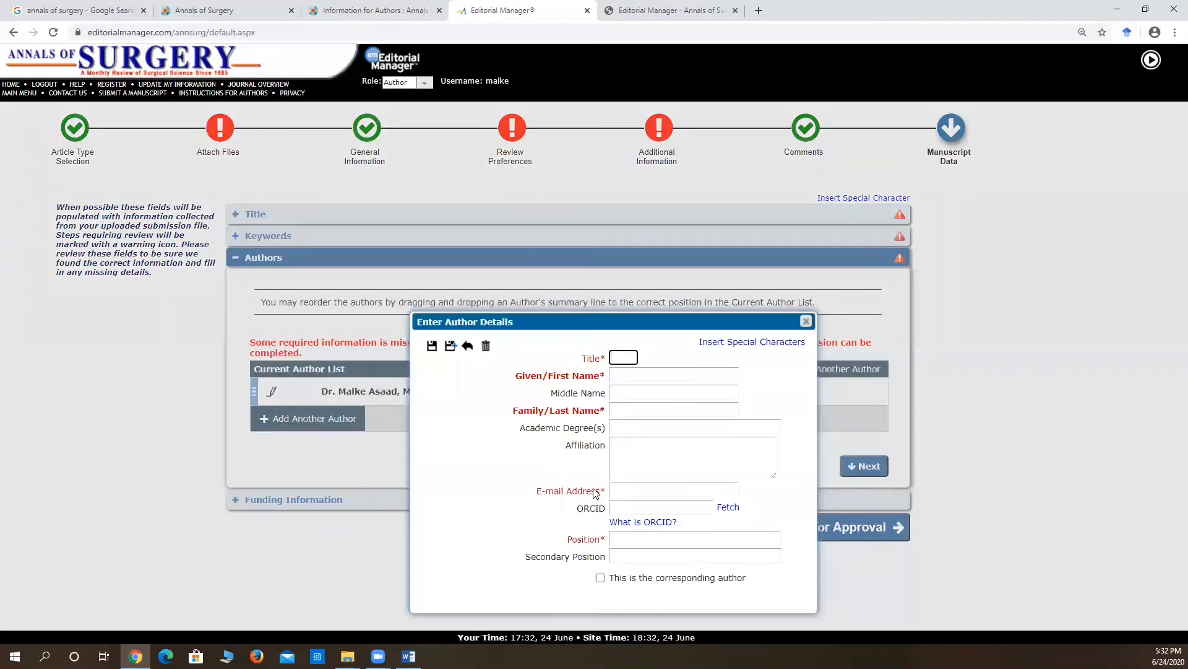
pyautogui.click(599, 578)
pyautogui.scroll(-1, 602, 542)
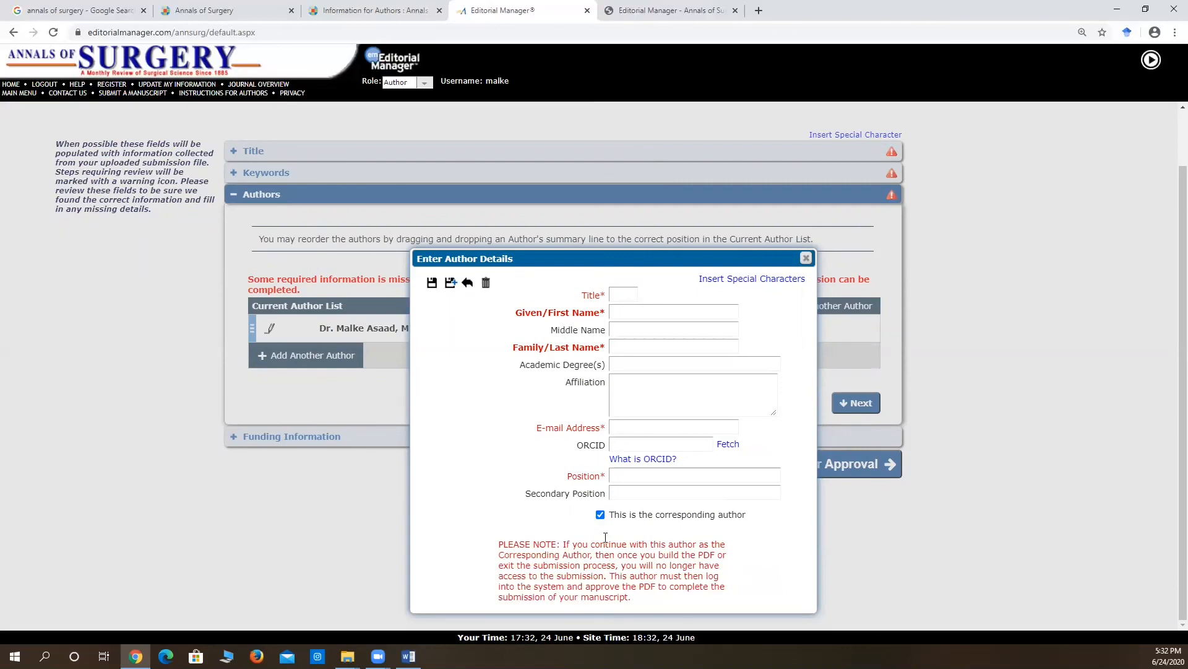
pyautogui.click(807, 258)
pyautogui.click(585, 476)
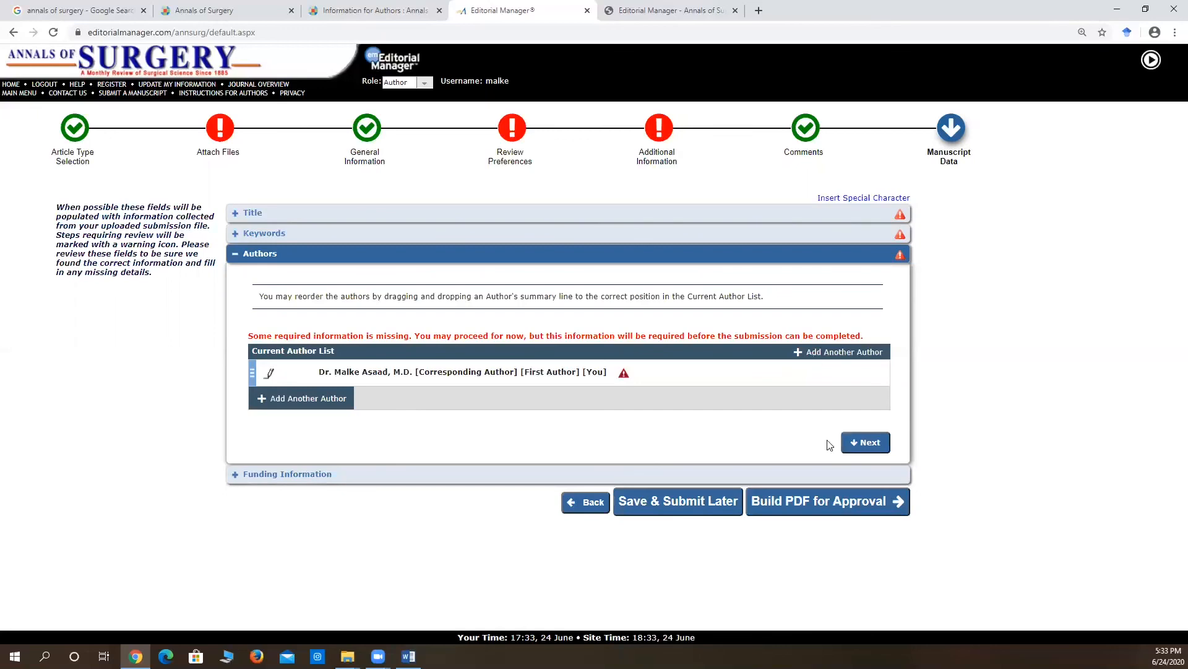
# Expand the Funding Information section to view its funding sources list
pyautogui.click(477, 483)
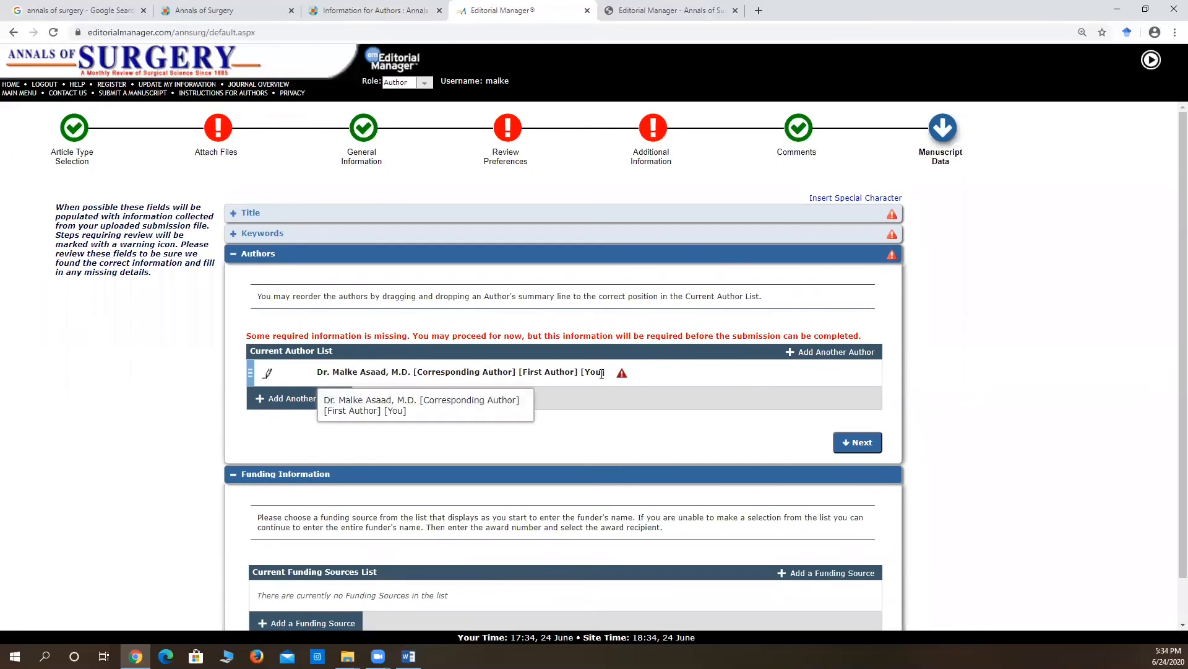